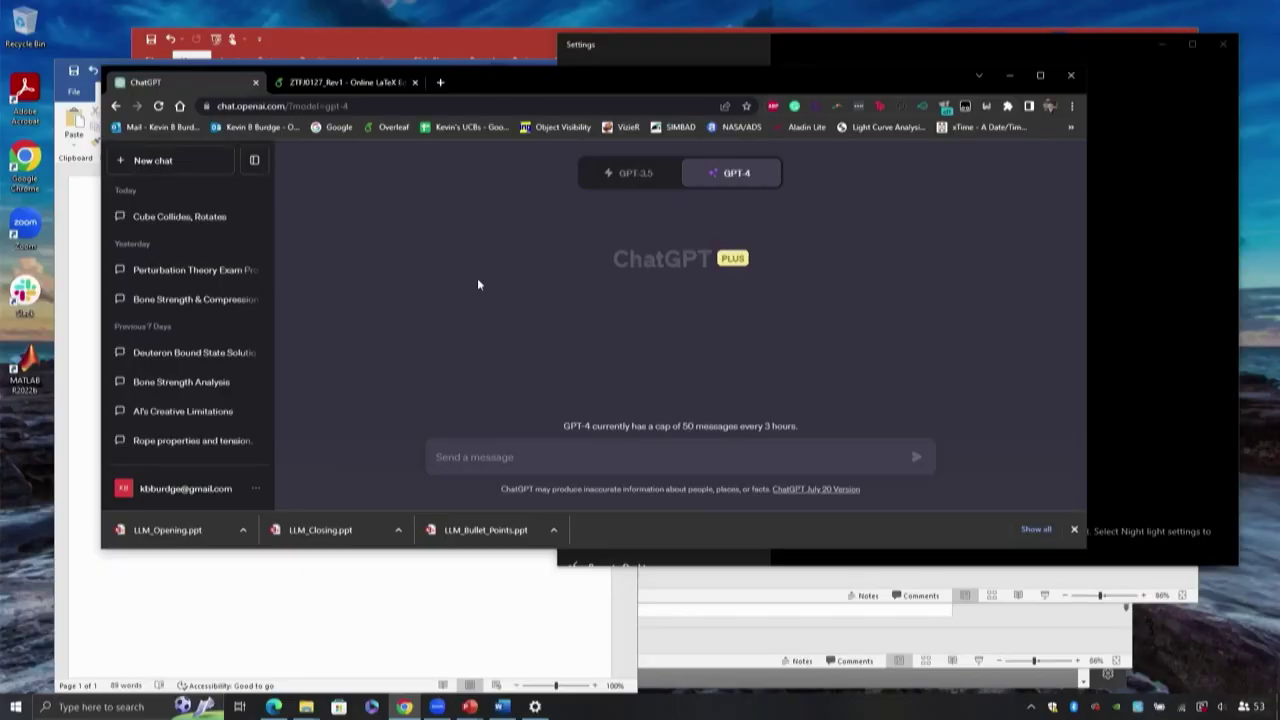
Copy the Young's modulus bone-fracture question from the Word document and submit it to GPT-4
click(212, 625)
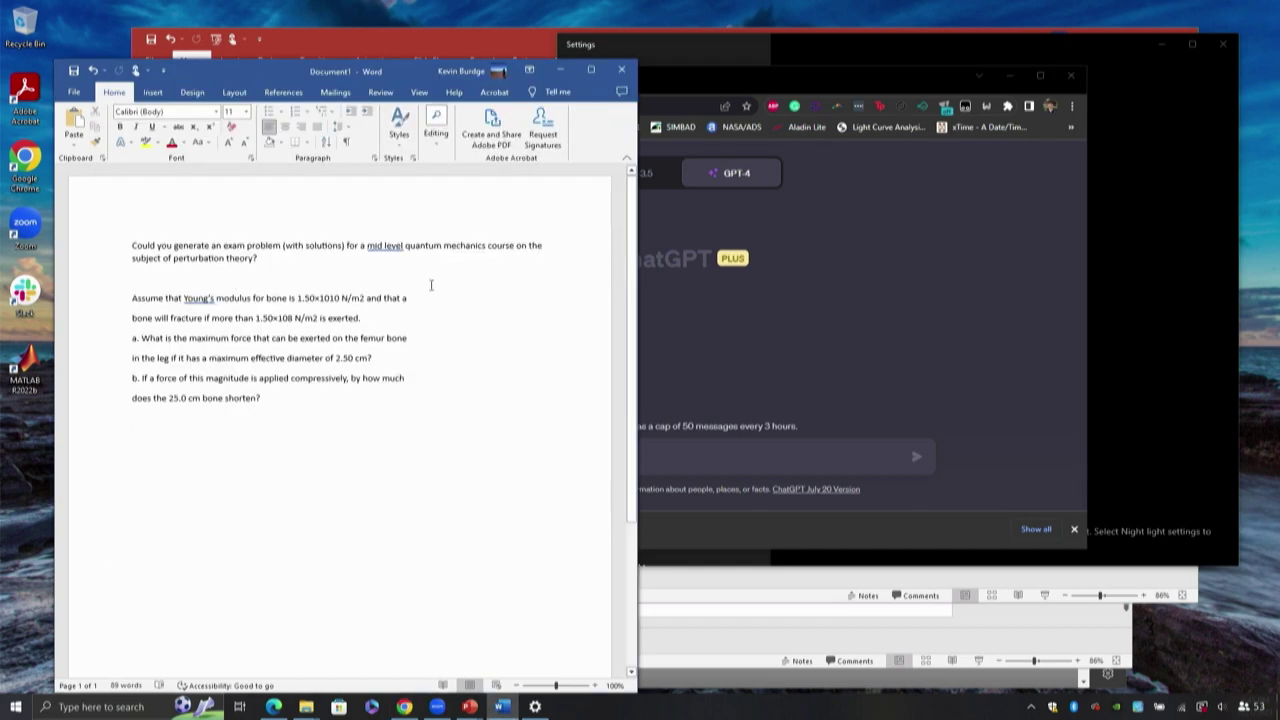
drag(266, 401, 111, 283)
key(ctrl+c)
click(874, 390)
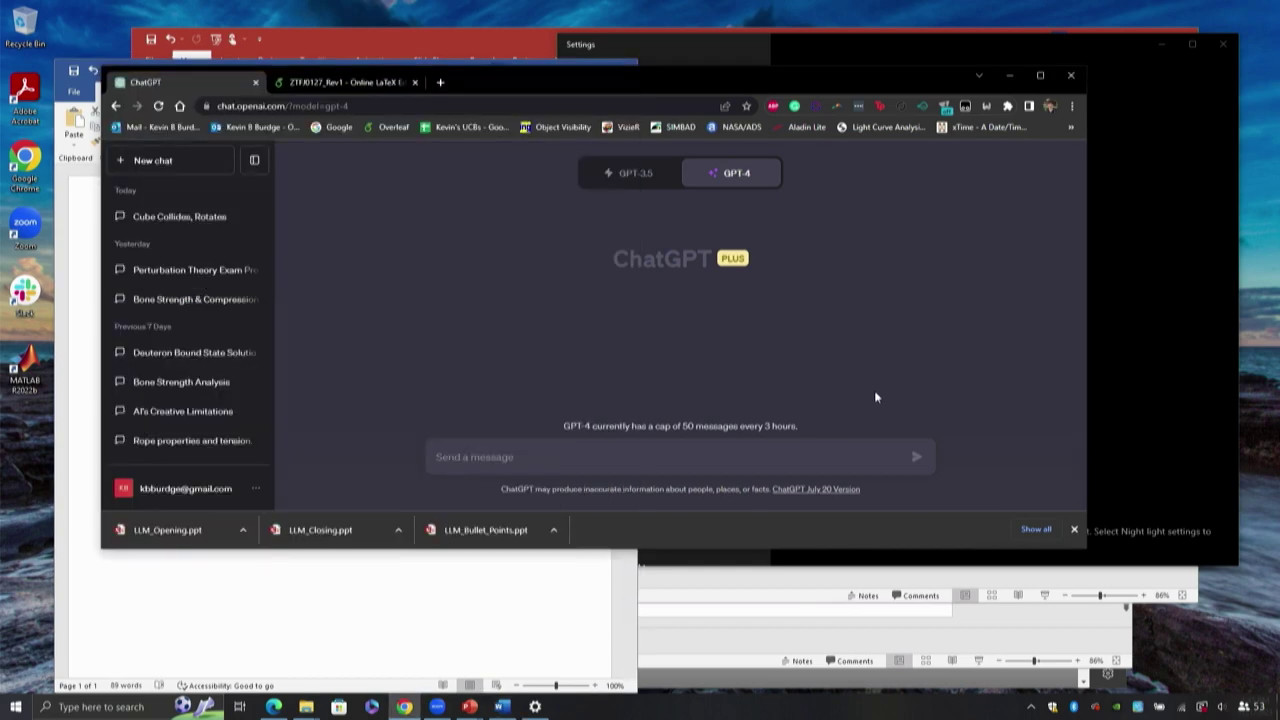
click(746, 453)
key(ctrl+v)
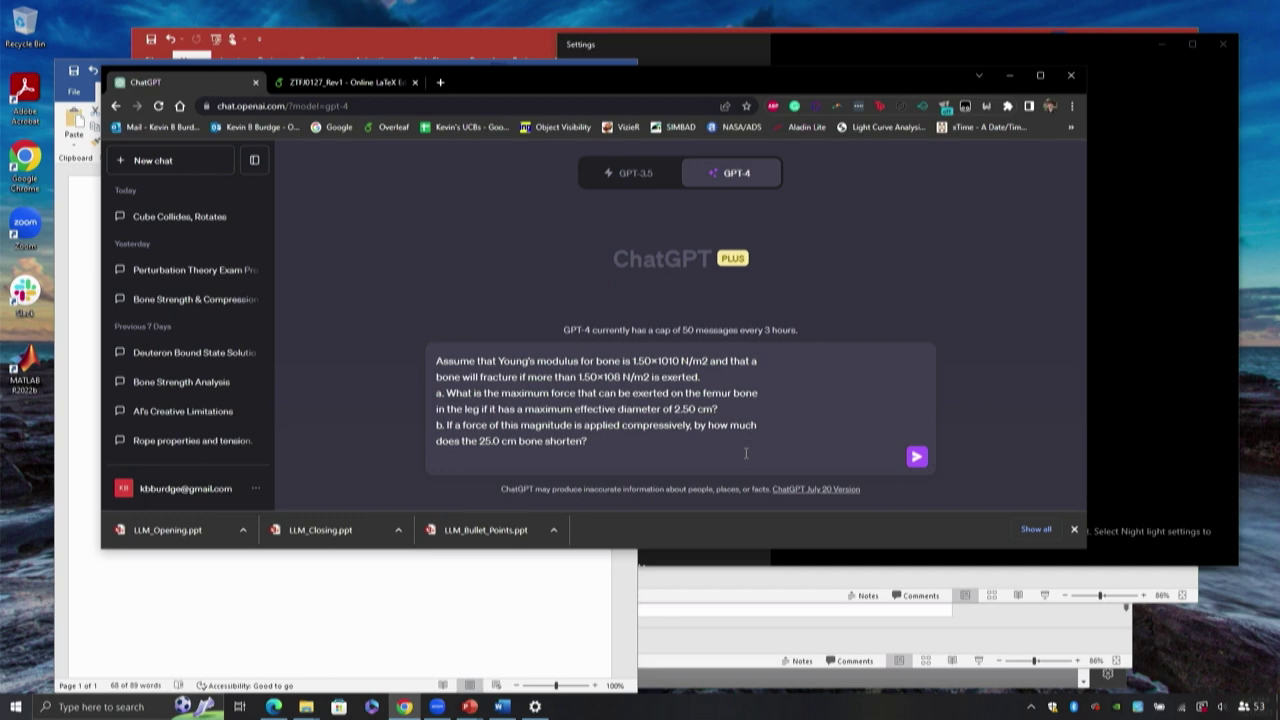
key(Return)
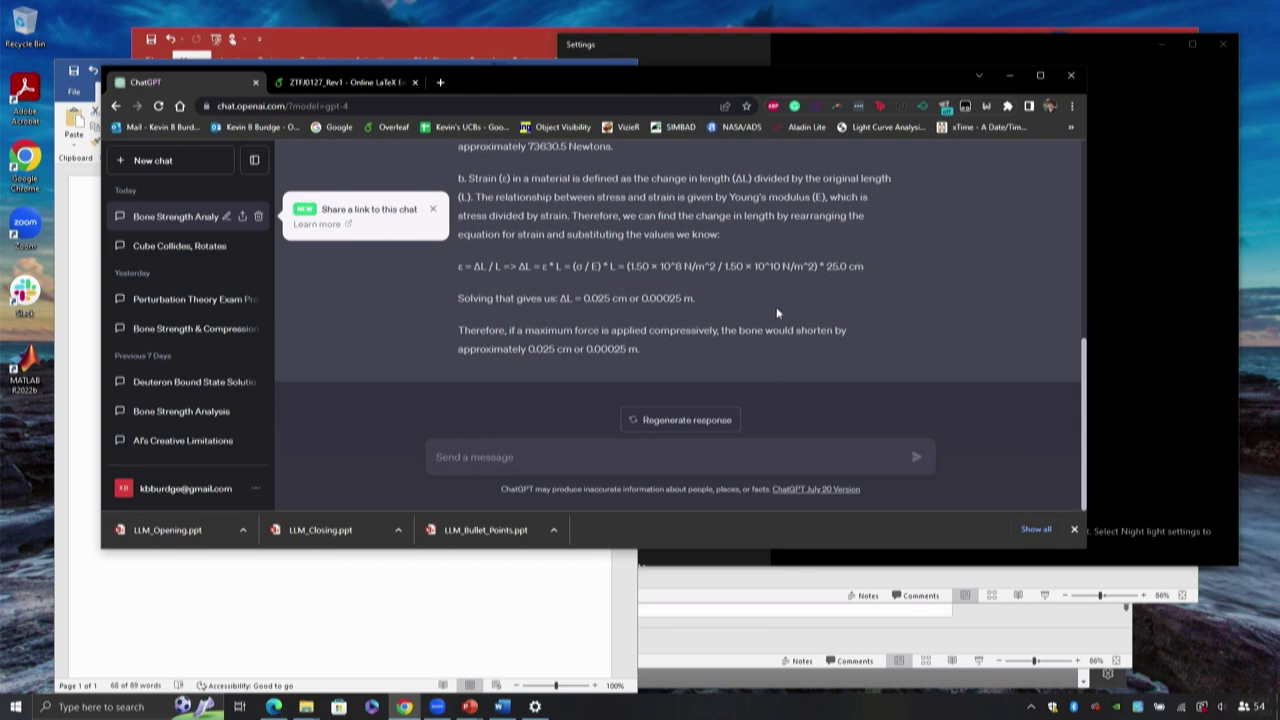
Open the earlier Bone Strength Analysis chat and scroll through its answer
click(198, 414)
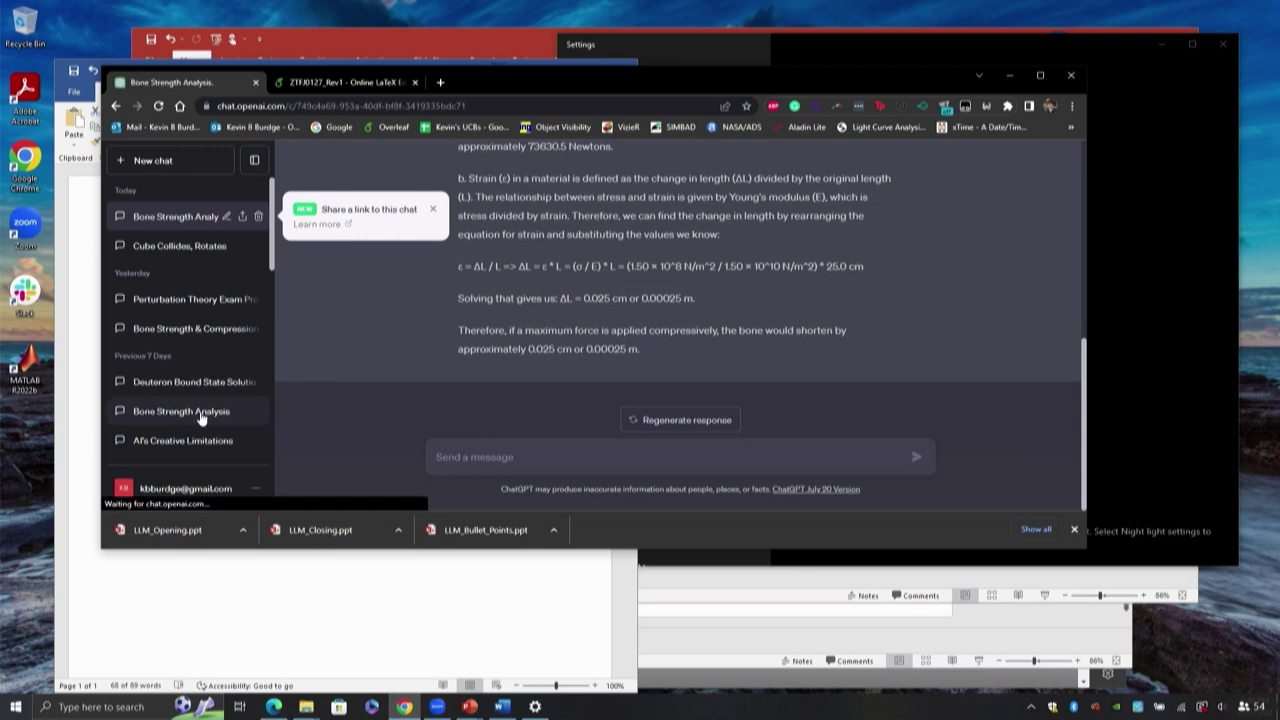
scroll(503, 332, up, 15)
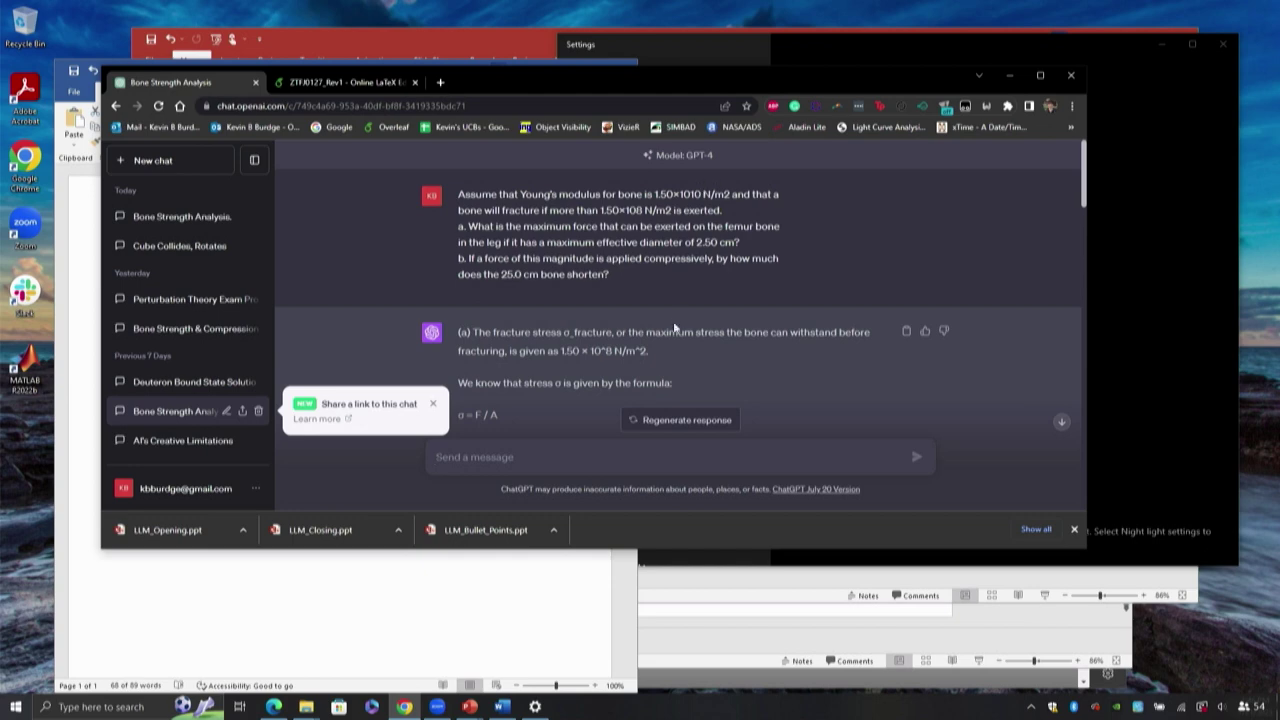
scroll(680, 314, down, 1)
scroll(682, 320, down, 10)
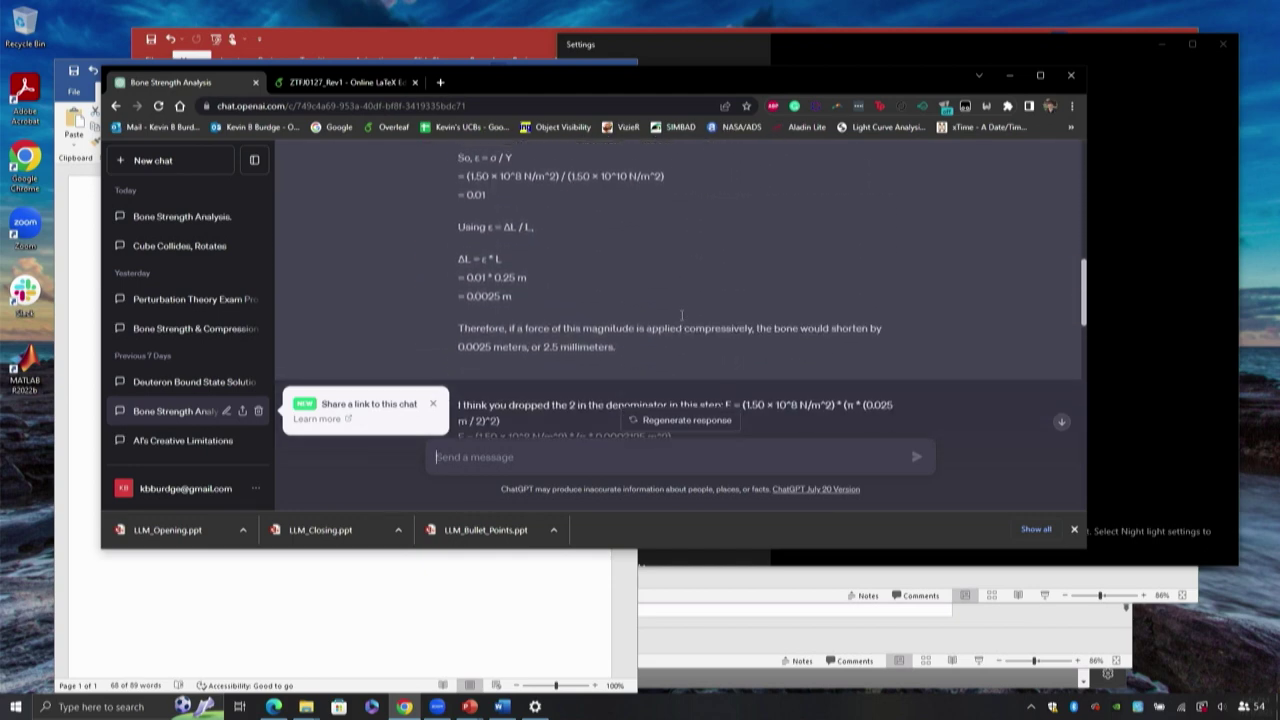
scroll(682, 318, up, 2)
scroll(682, 318, up, 1)
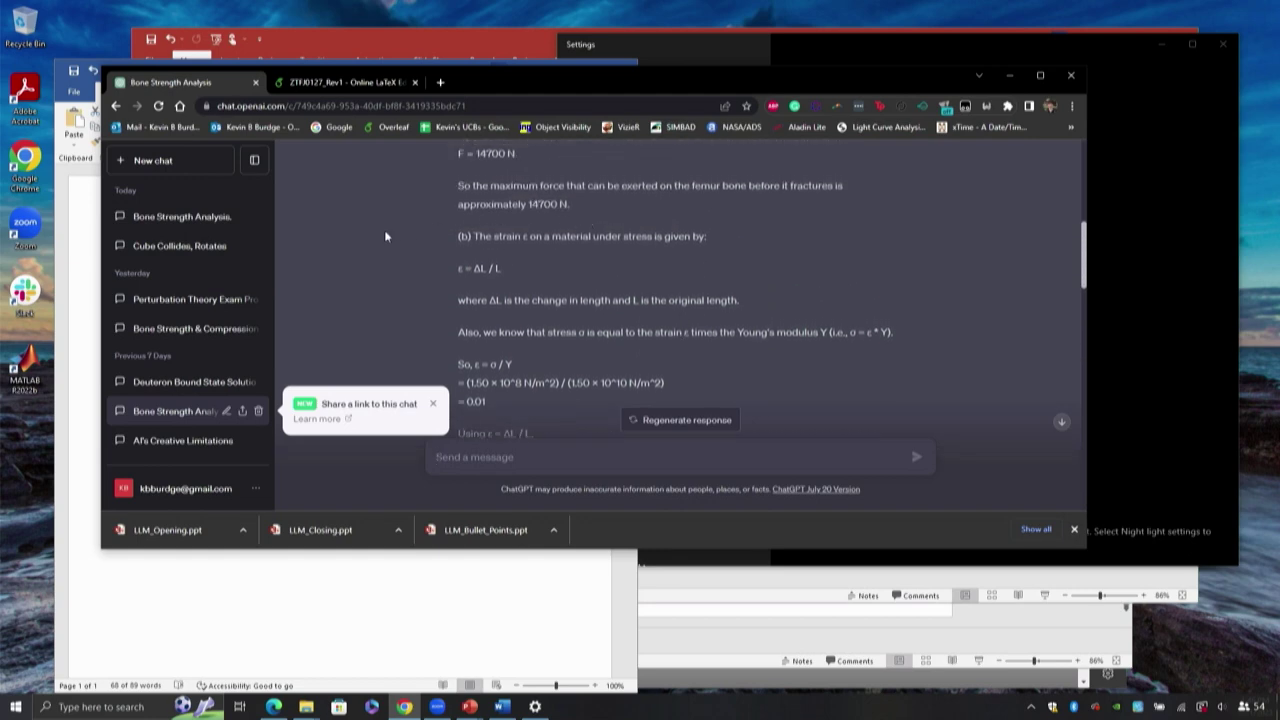
scroll(384, 236, down, 1)
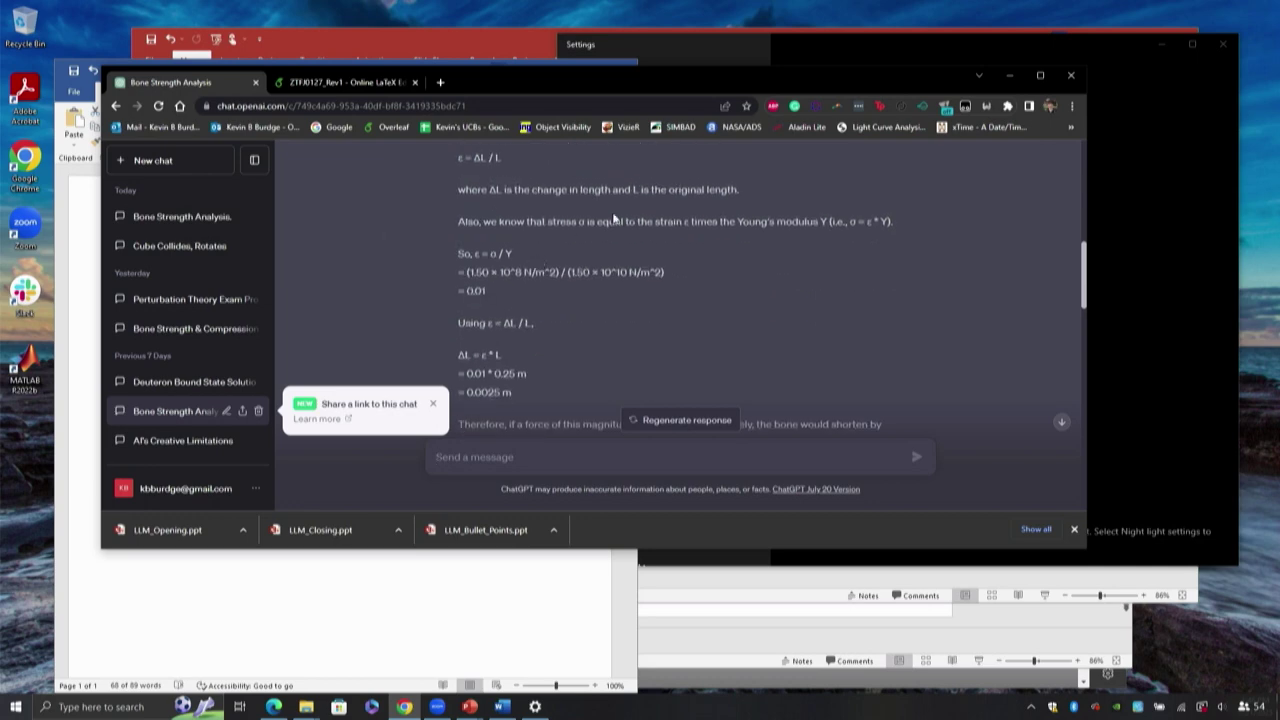
scroll(613, 218, up, 2)
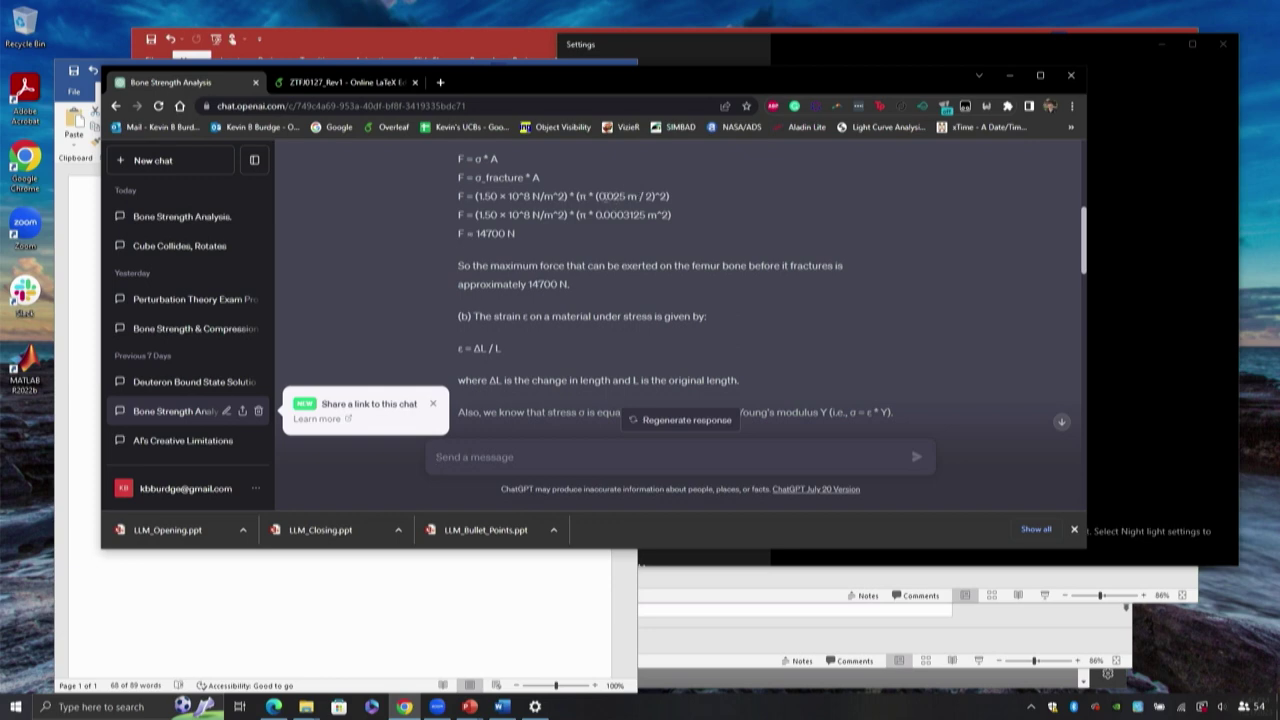
Highlight the faulty F = (1.50 × 10^8…) formula line that drops the factor 2, then review the corrected force
drag(460, 189, 645, 210)
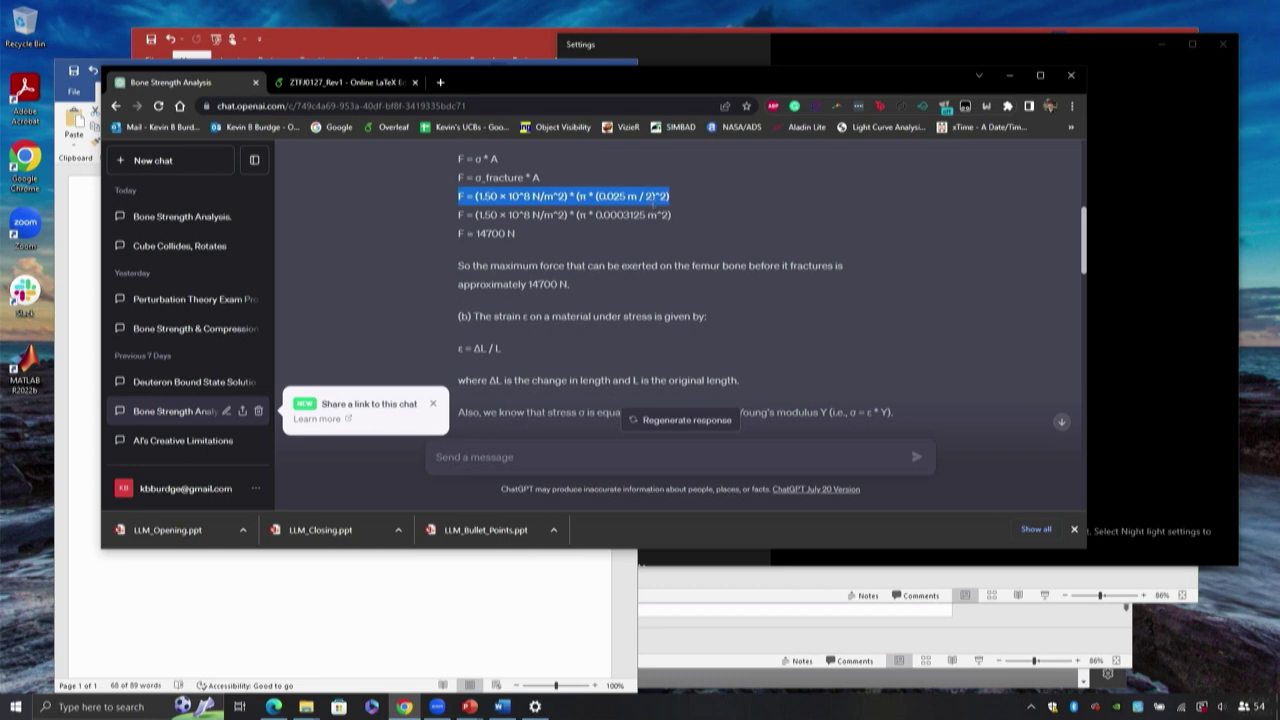
scroll(779, 340, down, 10)
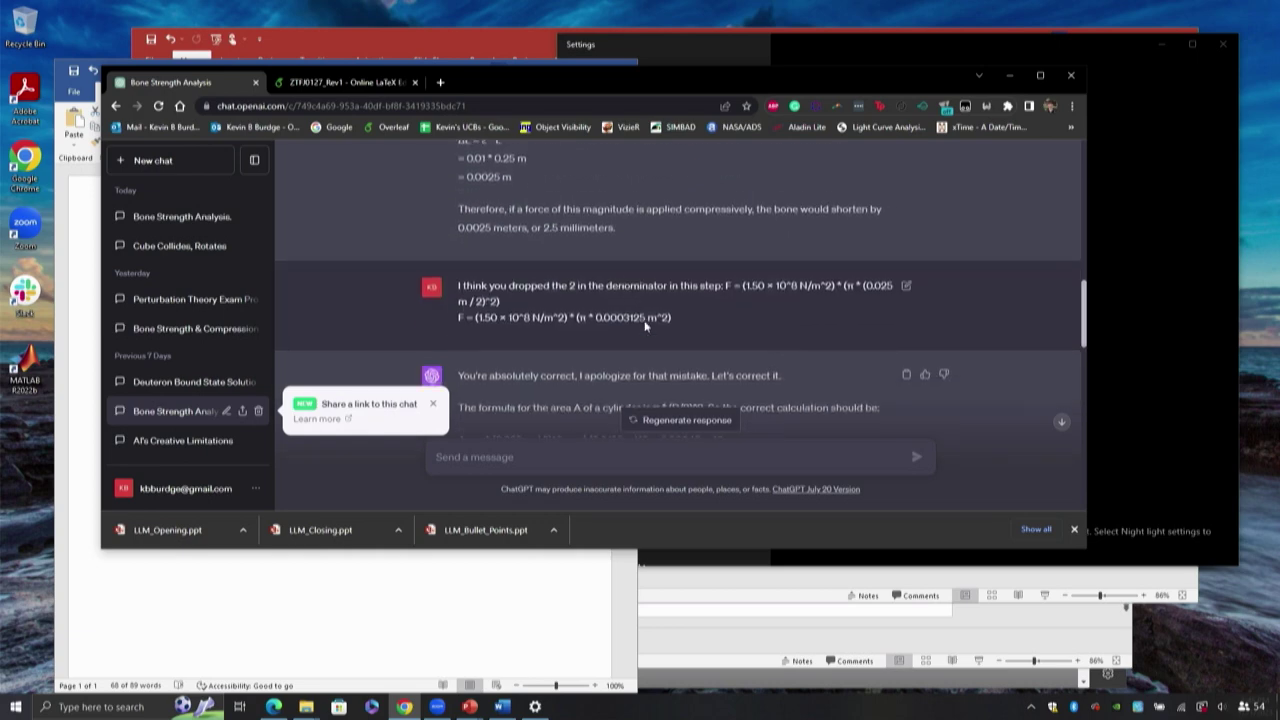
scroll(683, 376, down, 3)
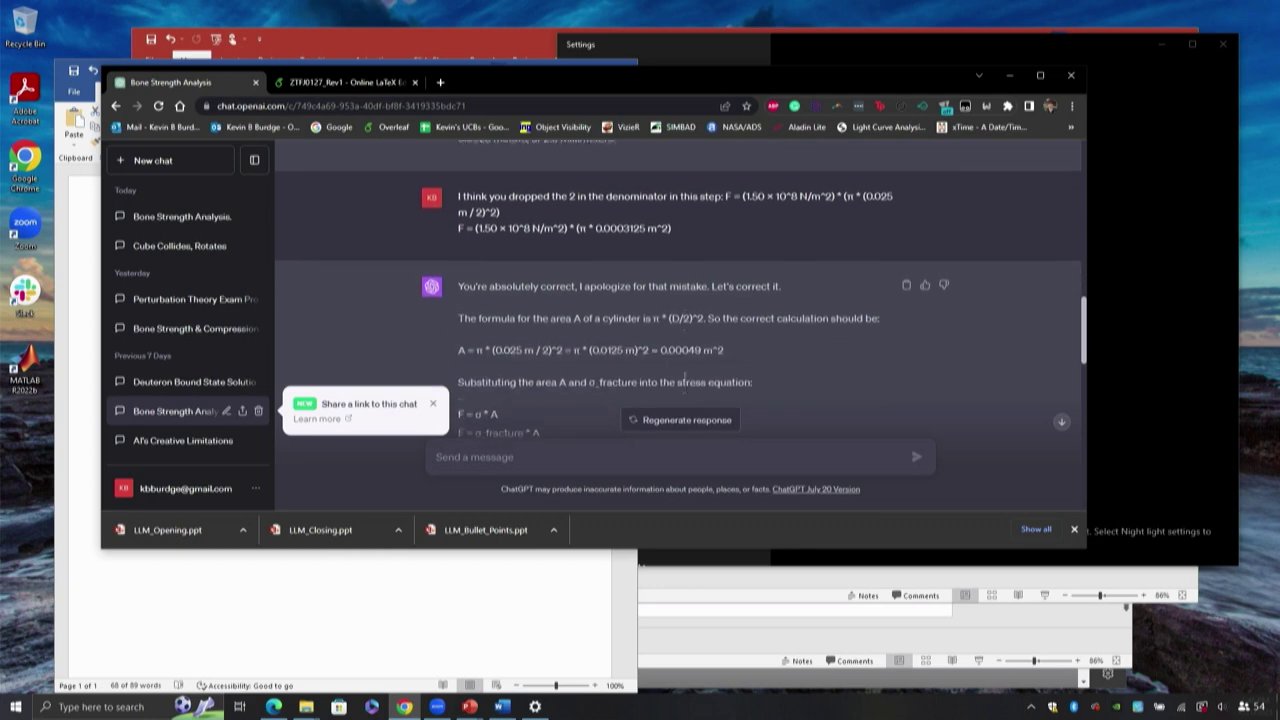
scroll(684, 383, down, 2)
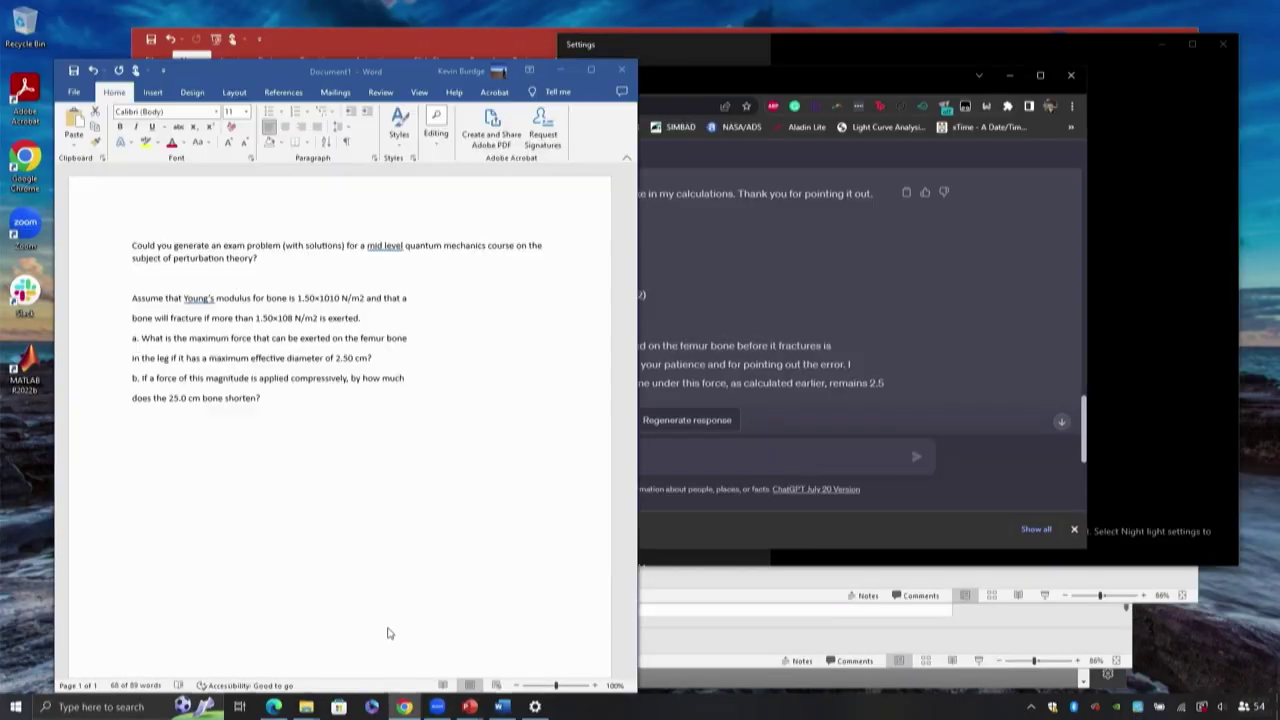
Copy the perturbation-theory exam question from Word and submit it as the prompt in a new GPT-4 chat
drag(359, 262, 131, 240)
key(ctrl+c)
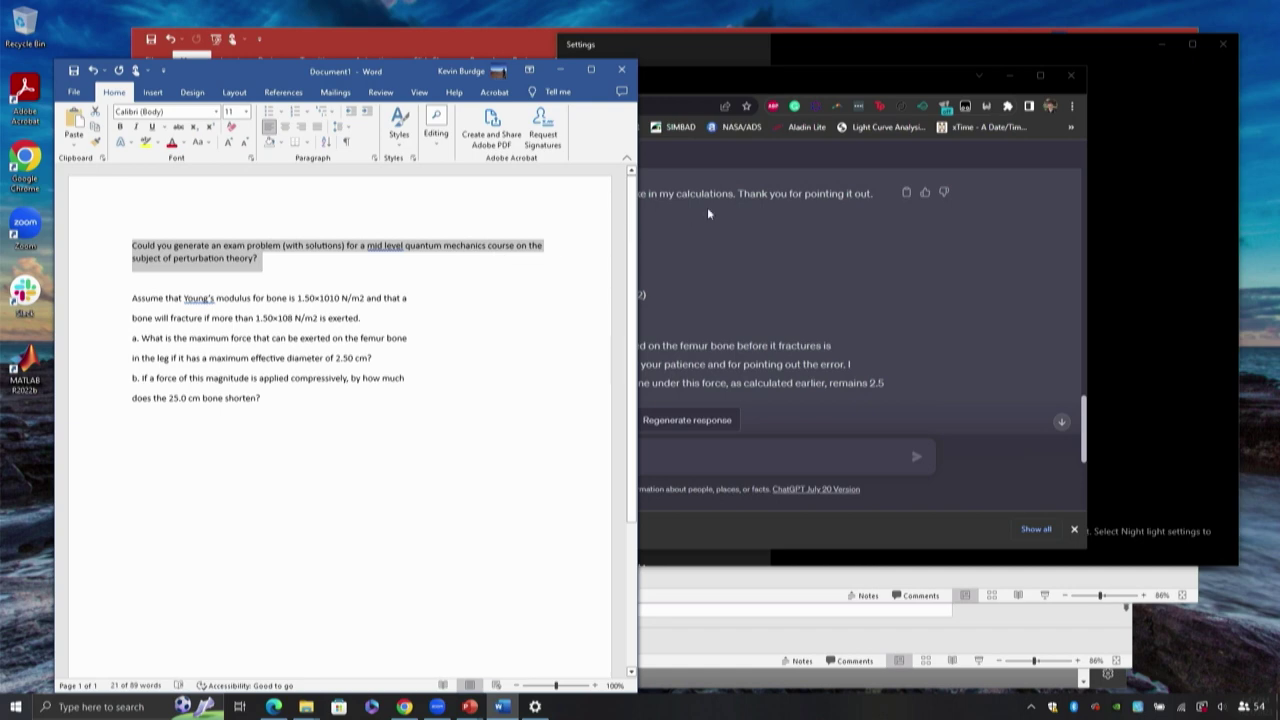
click(772, 229)
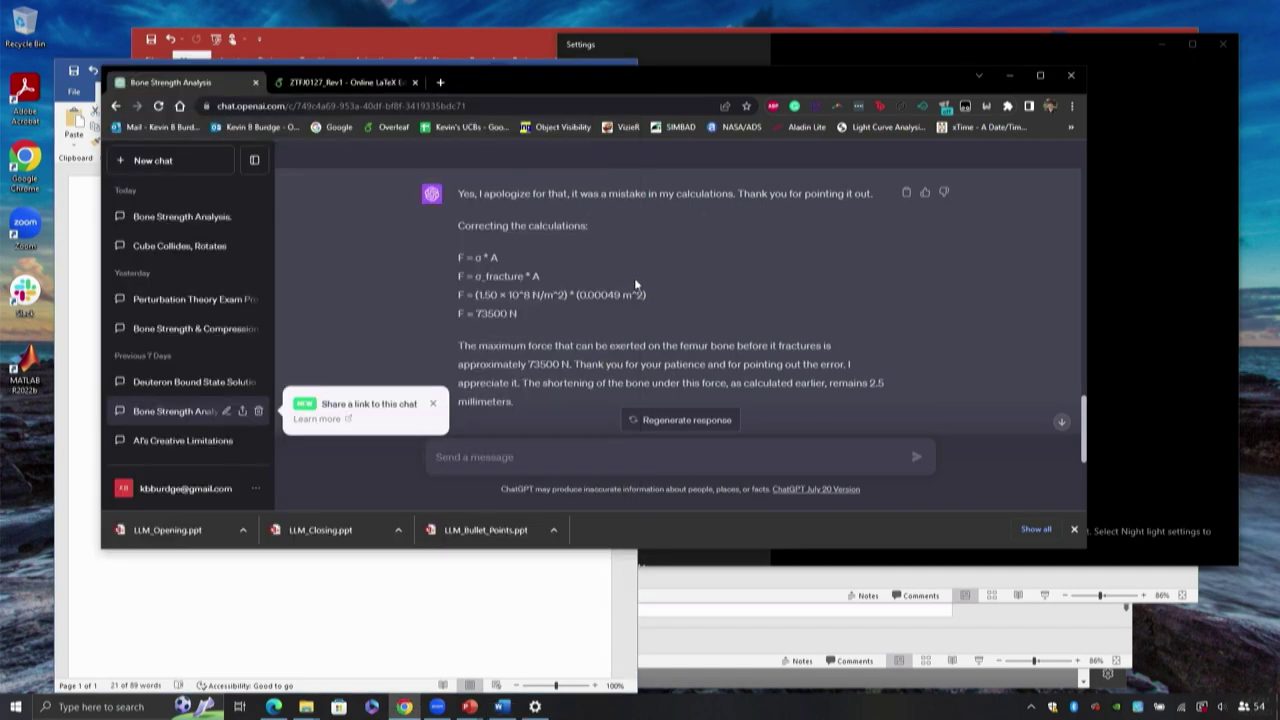
click(165, 162)
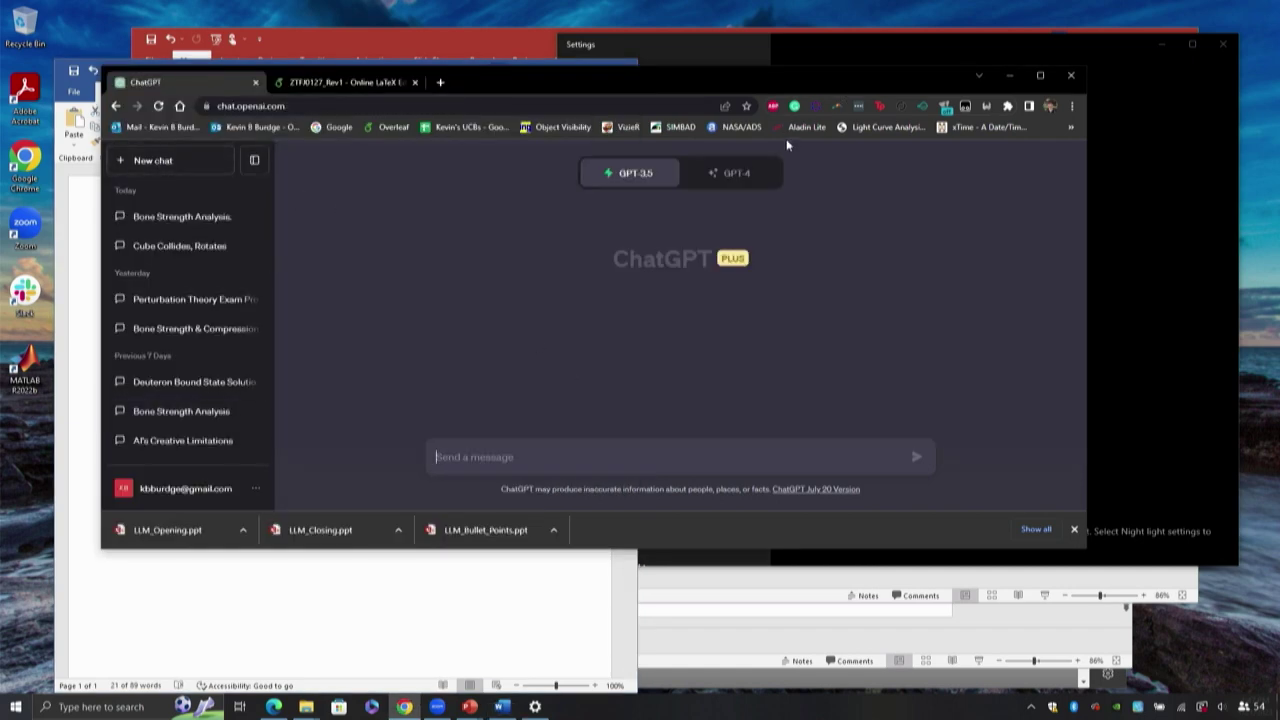
click(740, 173)
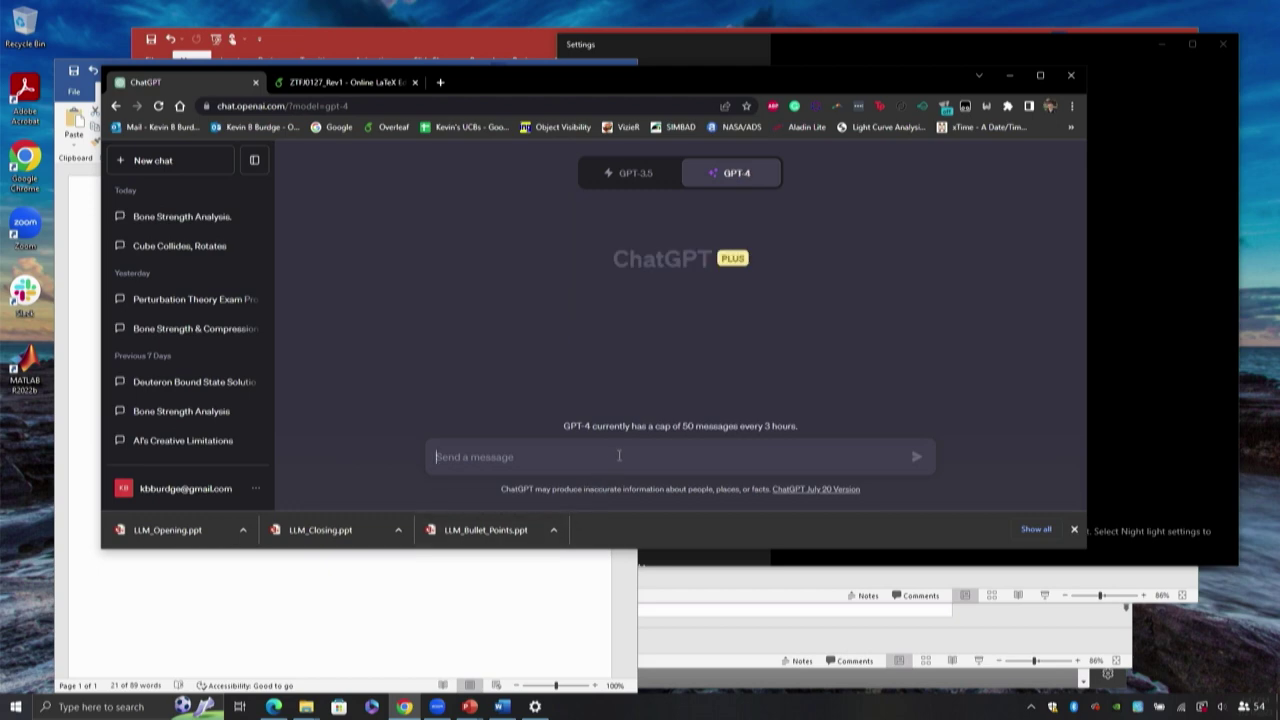
key(ctrl+v)
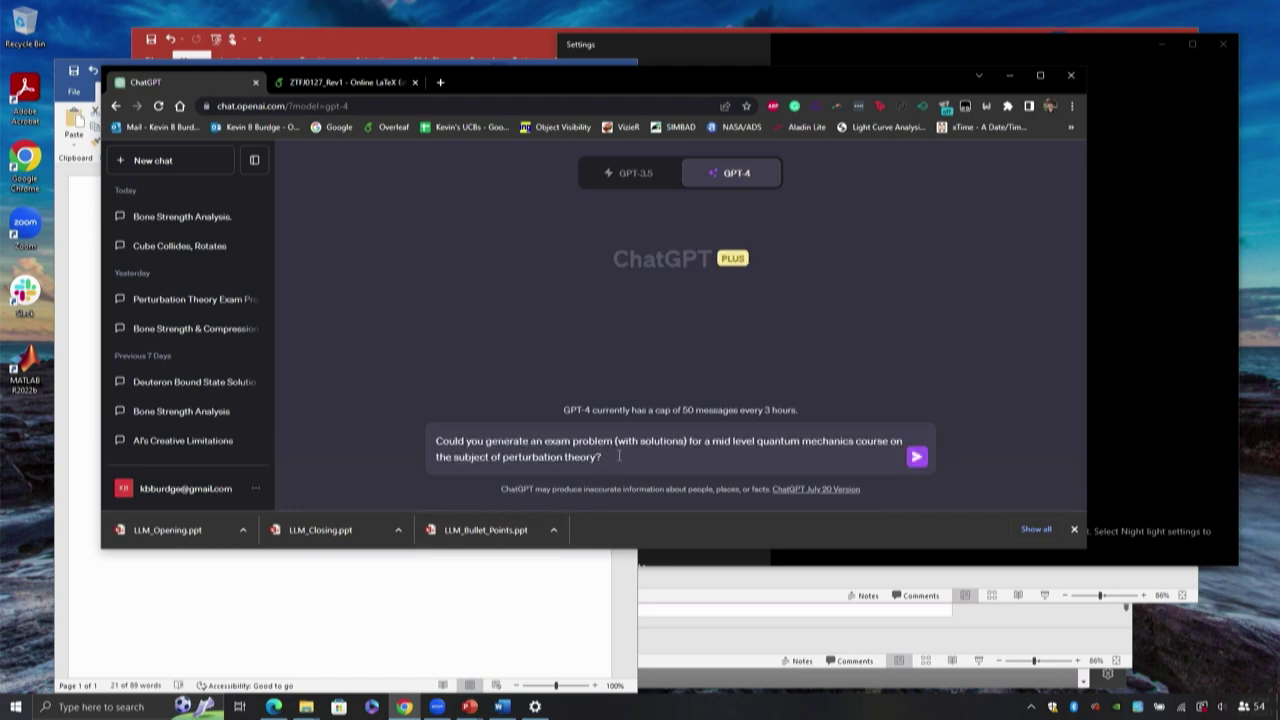
key(Return)
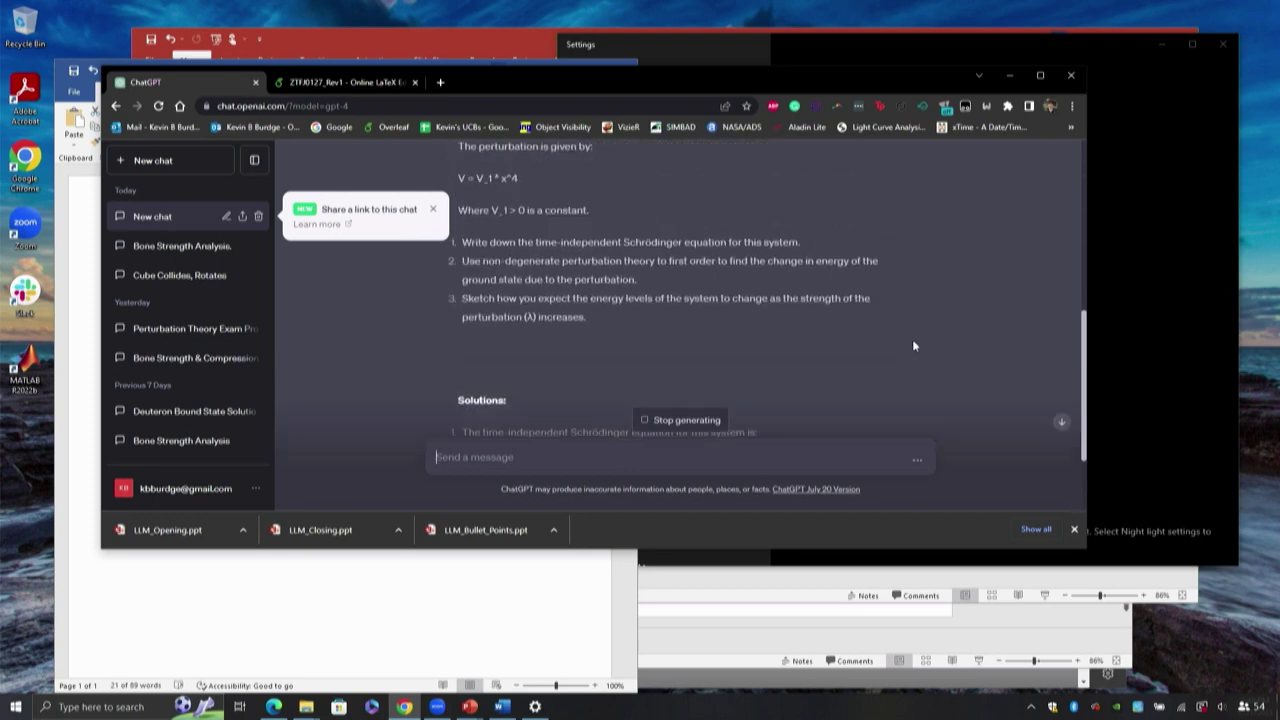
Follow GPT-4's harmonic-oscillator solution down to the result ΔE = 3λV_1ħ^2/(4m^2ω^2)
scroll(913, 346, up, 4)
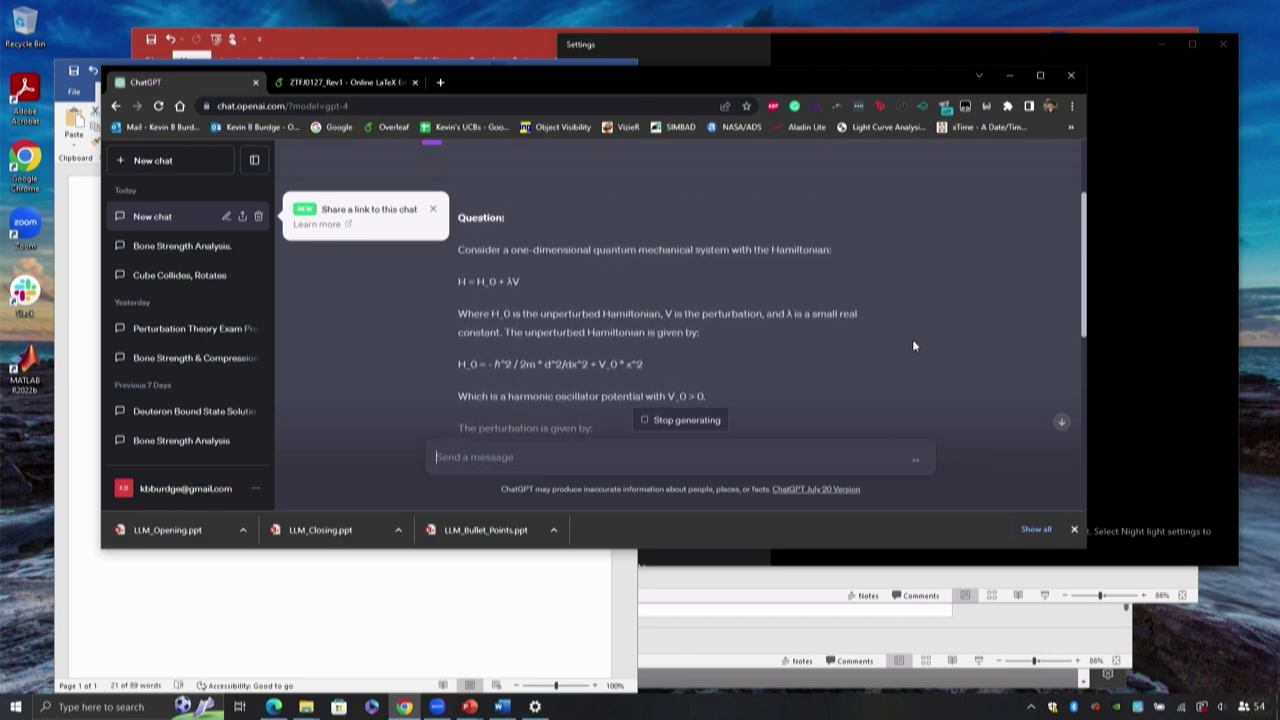
scroll(913, 346, down, 1)
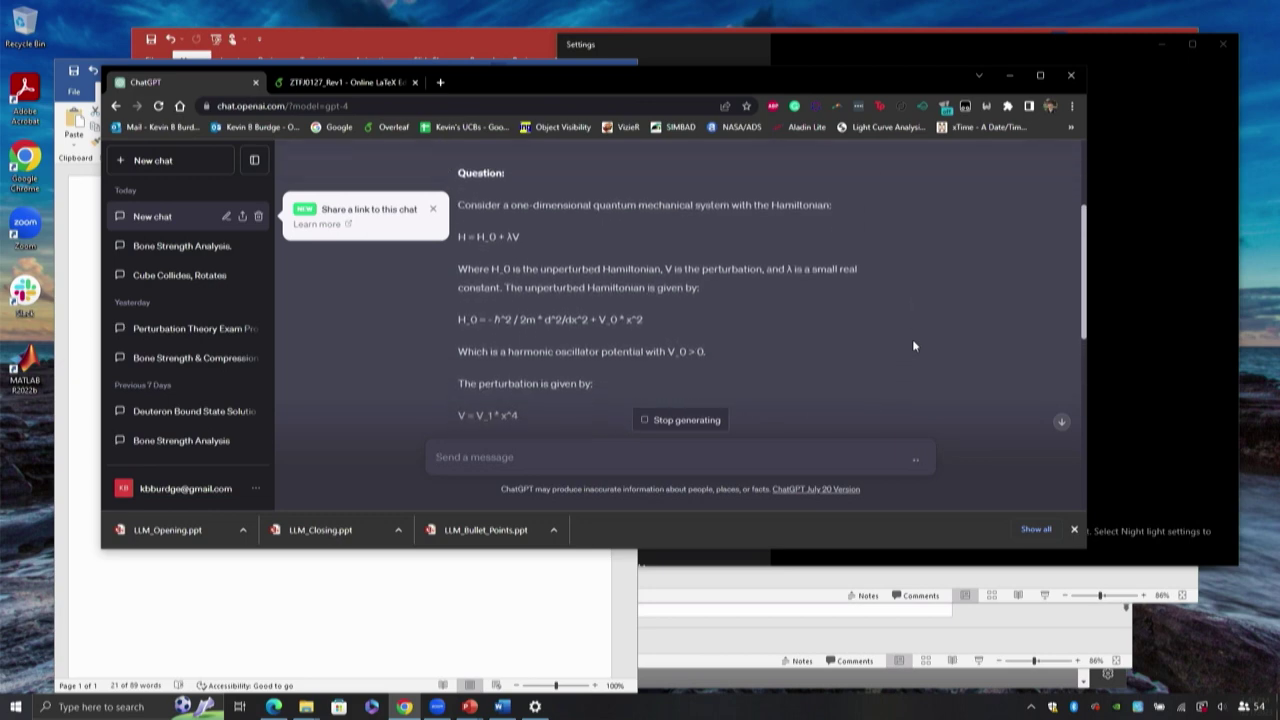
scroll(913, 346, down, 2)
scroll(913, 346, down, 1)
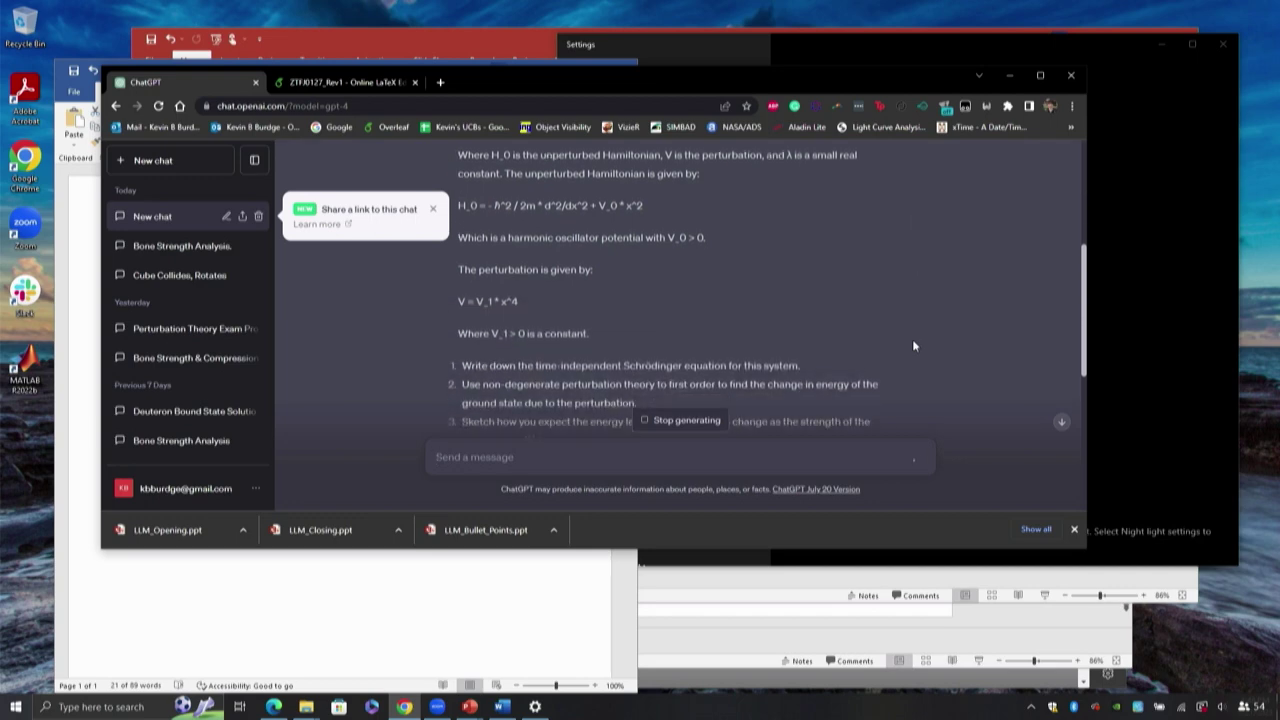
scroll(913, 346, down, 3)
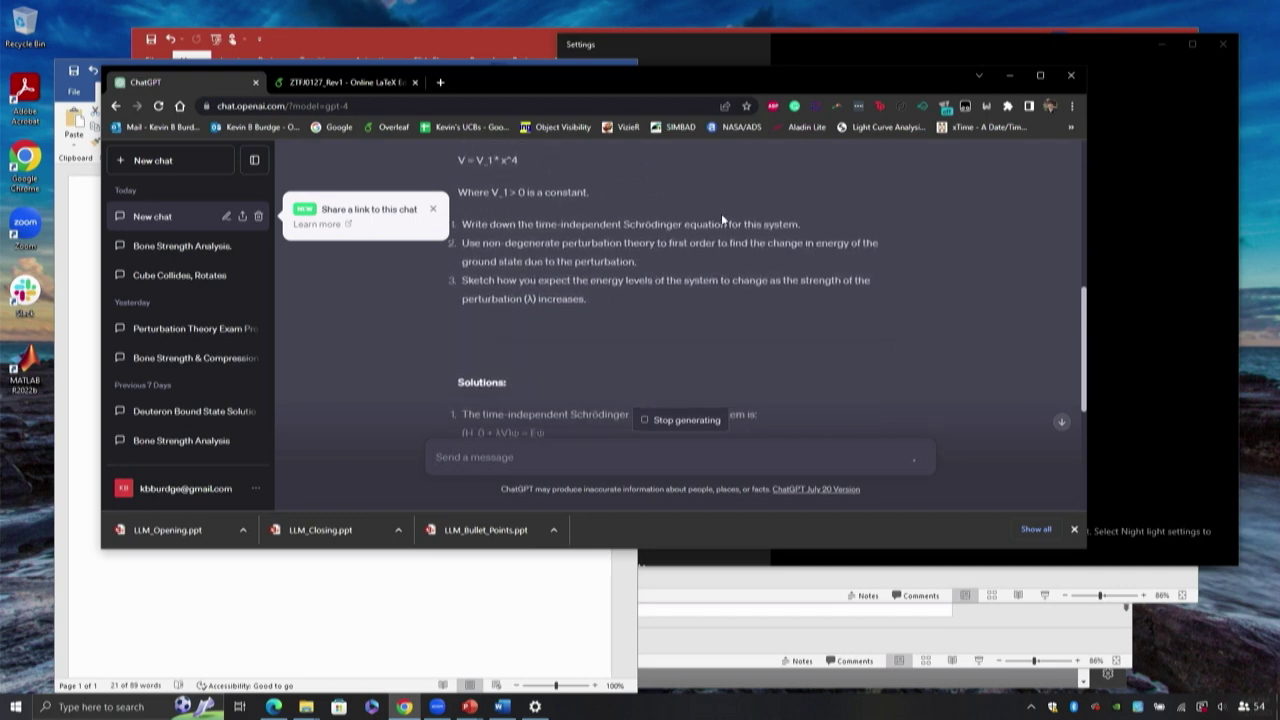
scroll(704, 323, down, 3)
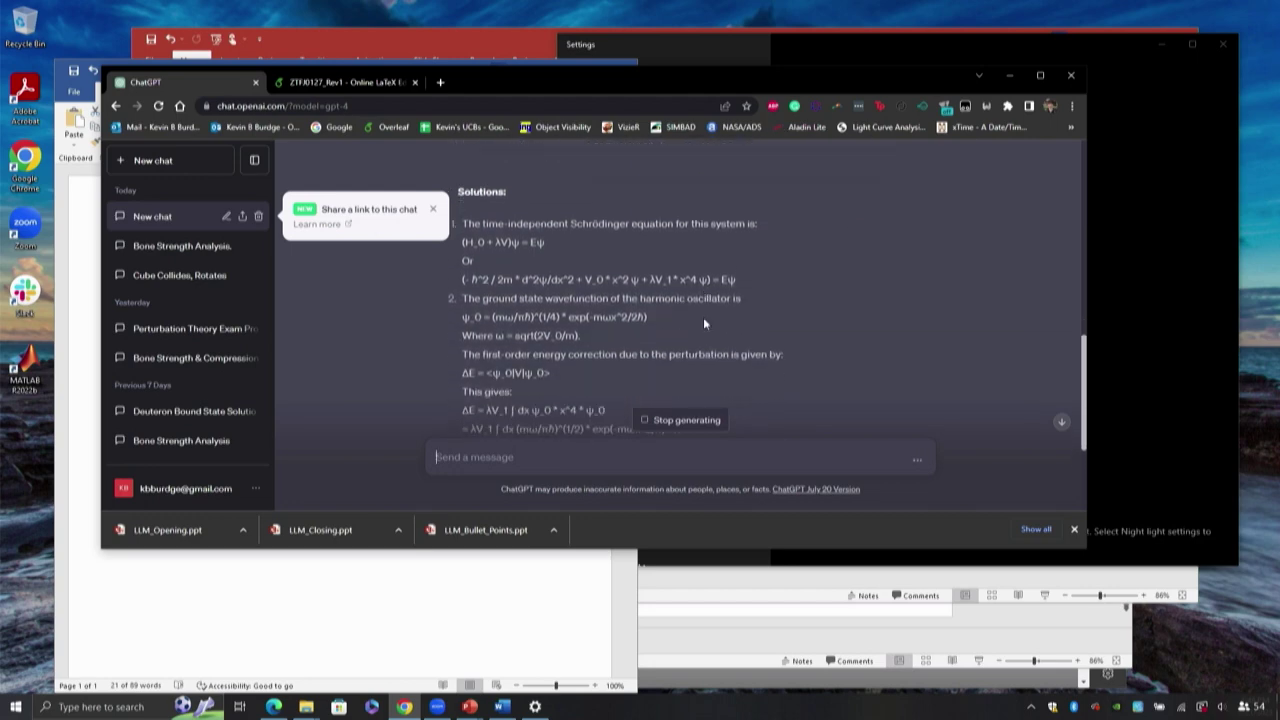
scroll(703, 317, down, 4)
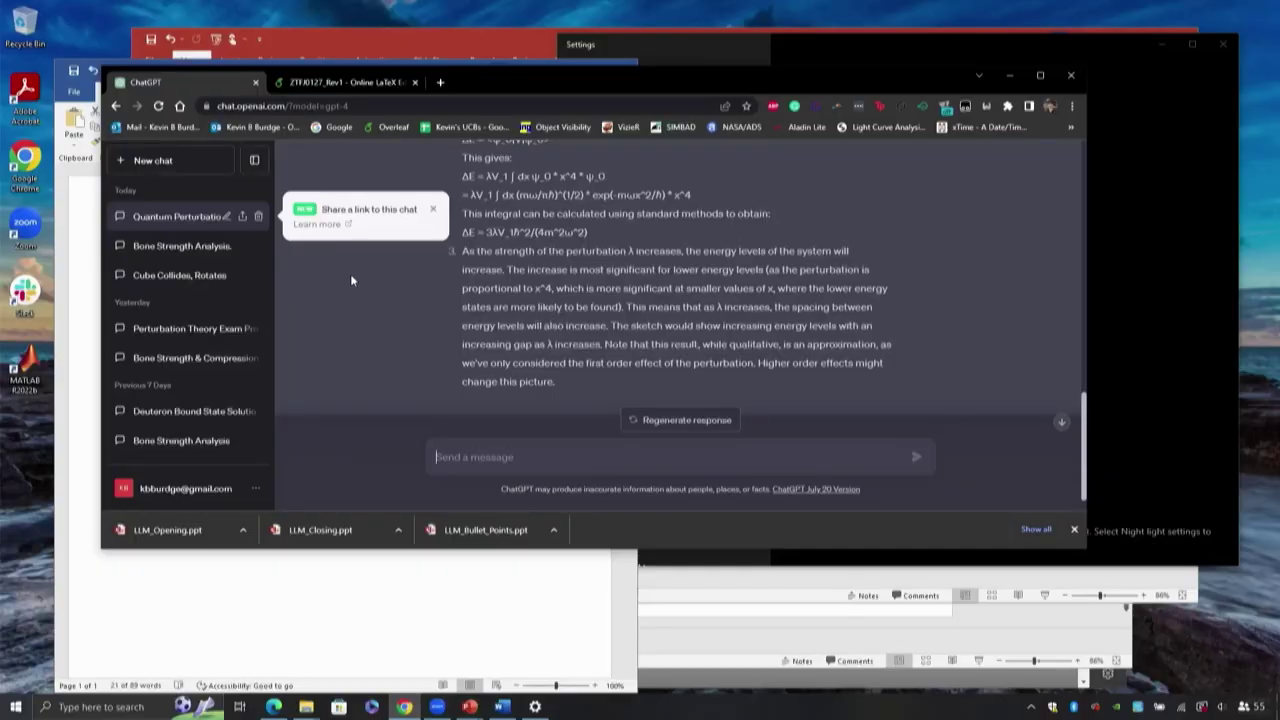
Start a new GPT-4 chat and select the abstract paragraph at line 366 of the ZTFJ0127_Rev1 Overleaf manuscript
click(146, 162)
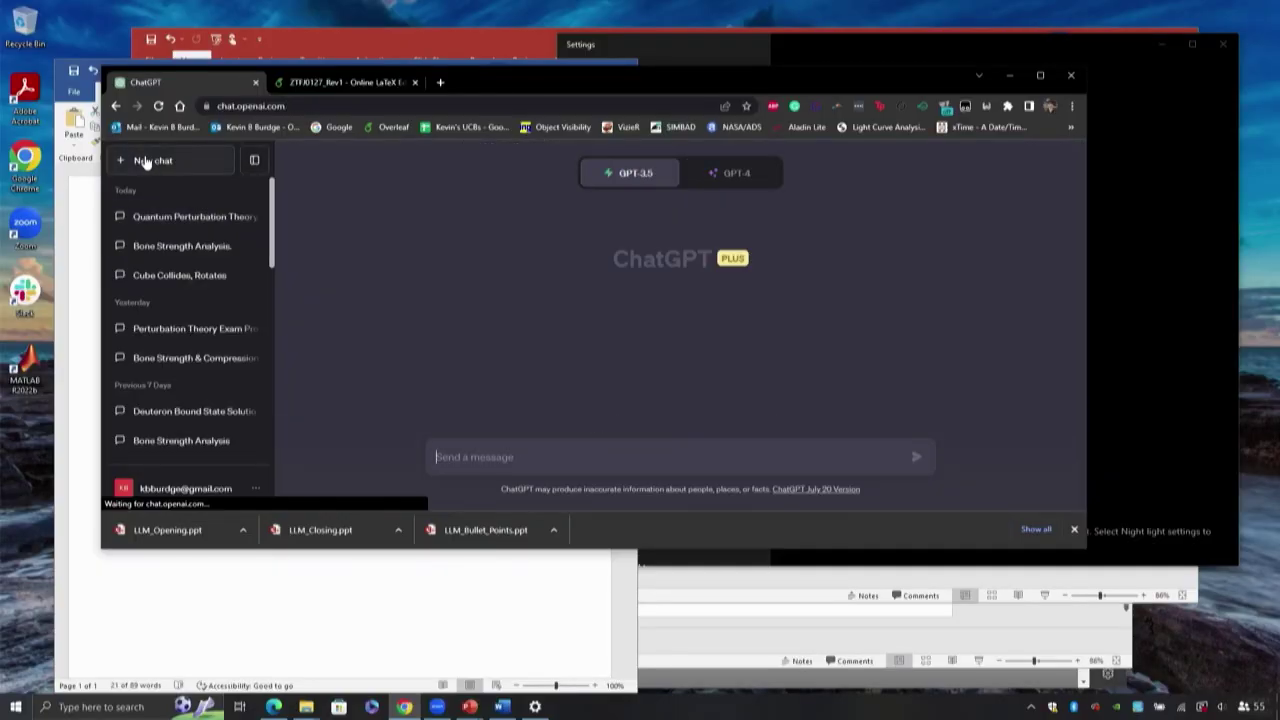
click(712, 171)
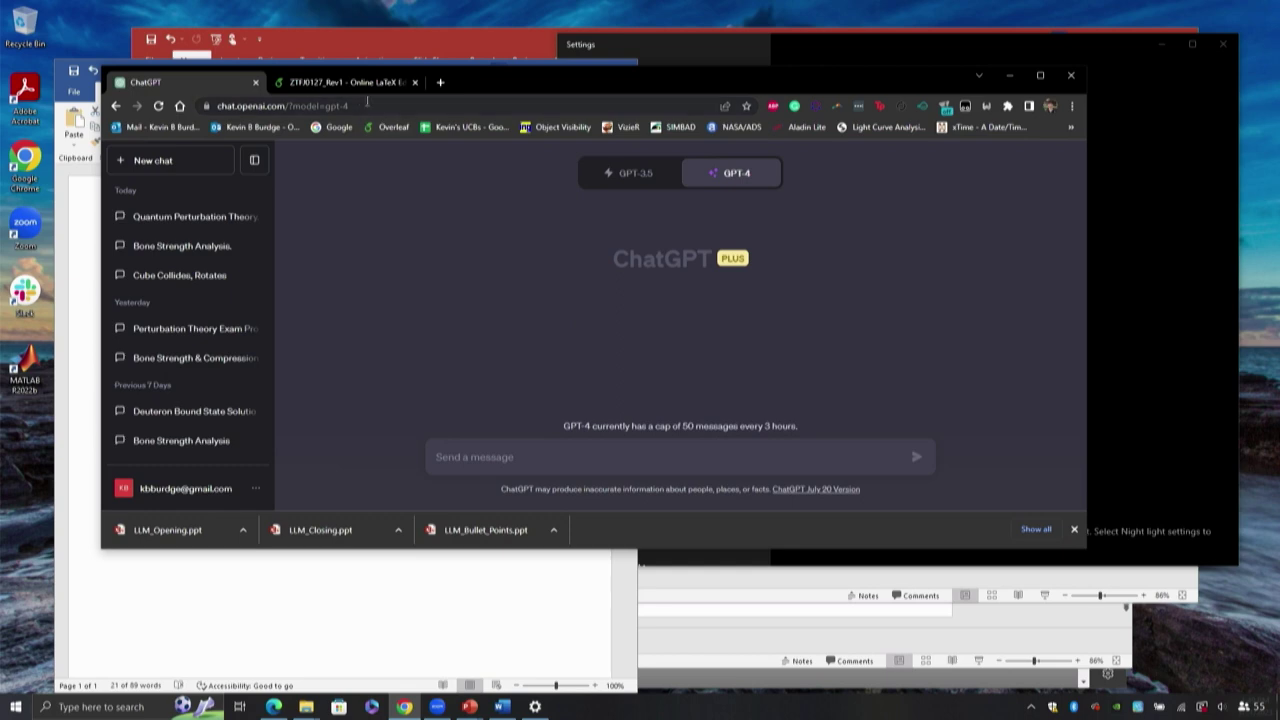
click(378, 86)
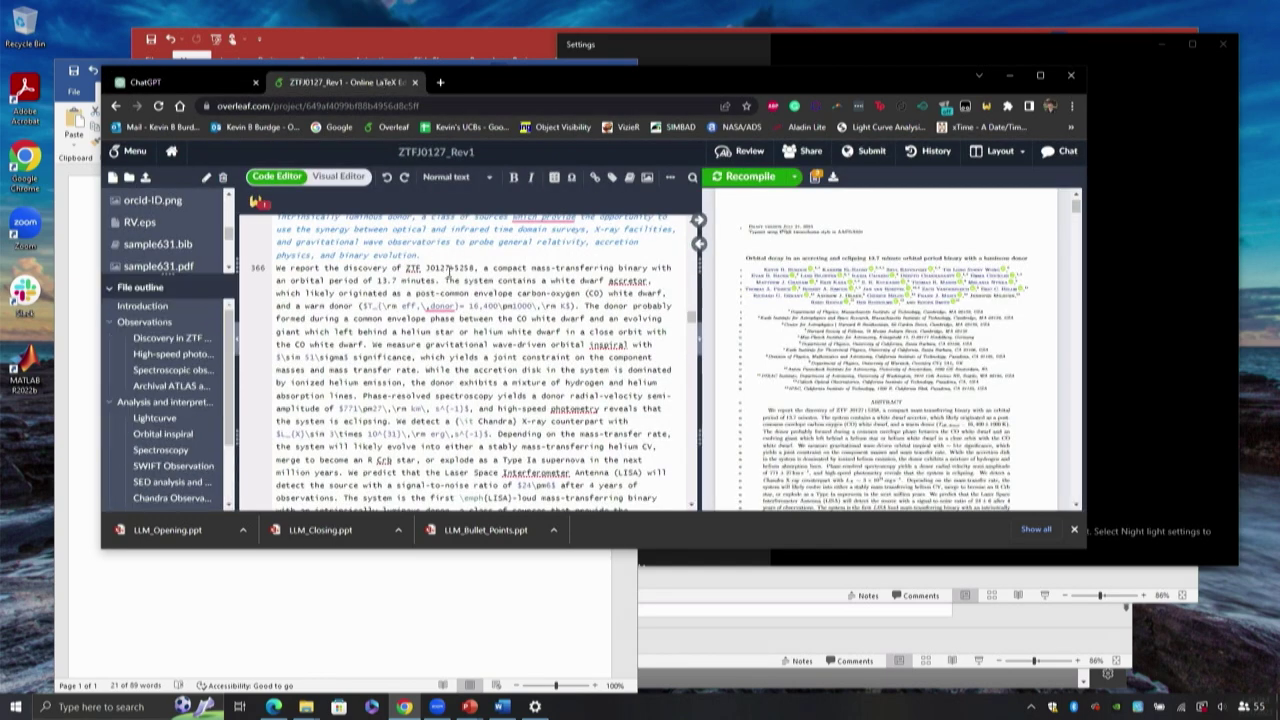
drag(280, 268, 591, 450)
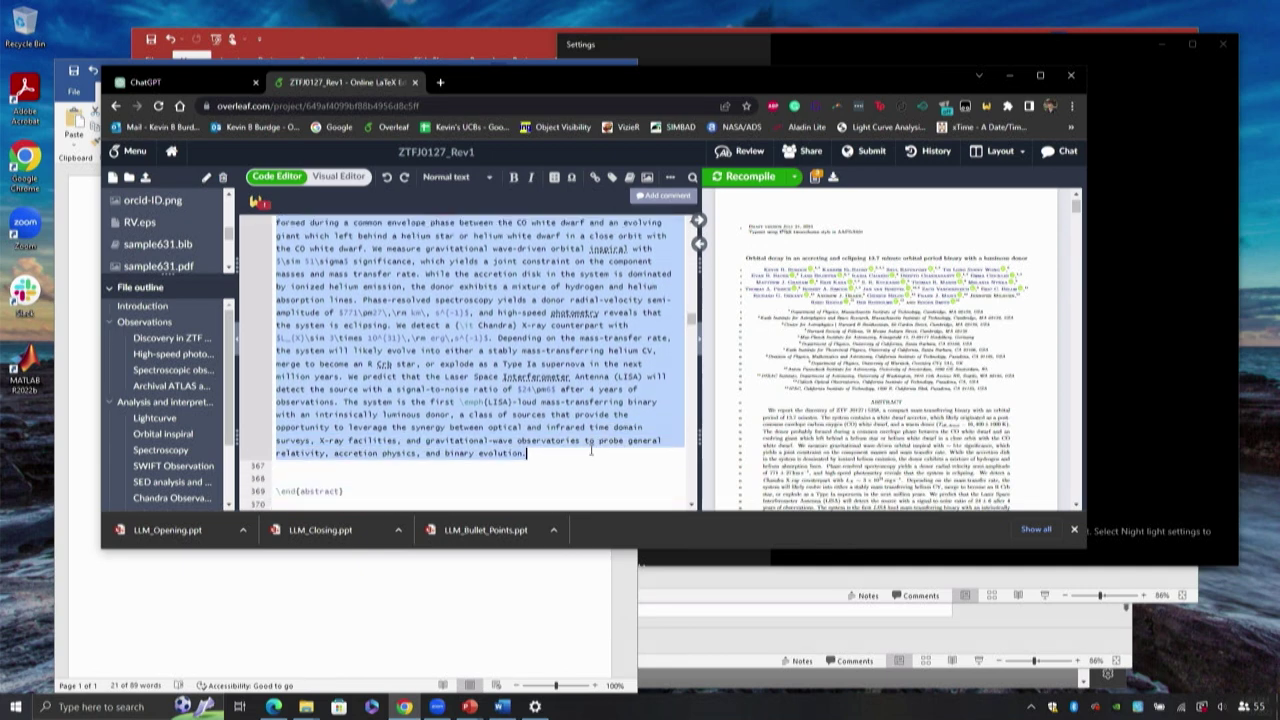
click(157, 81)
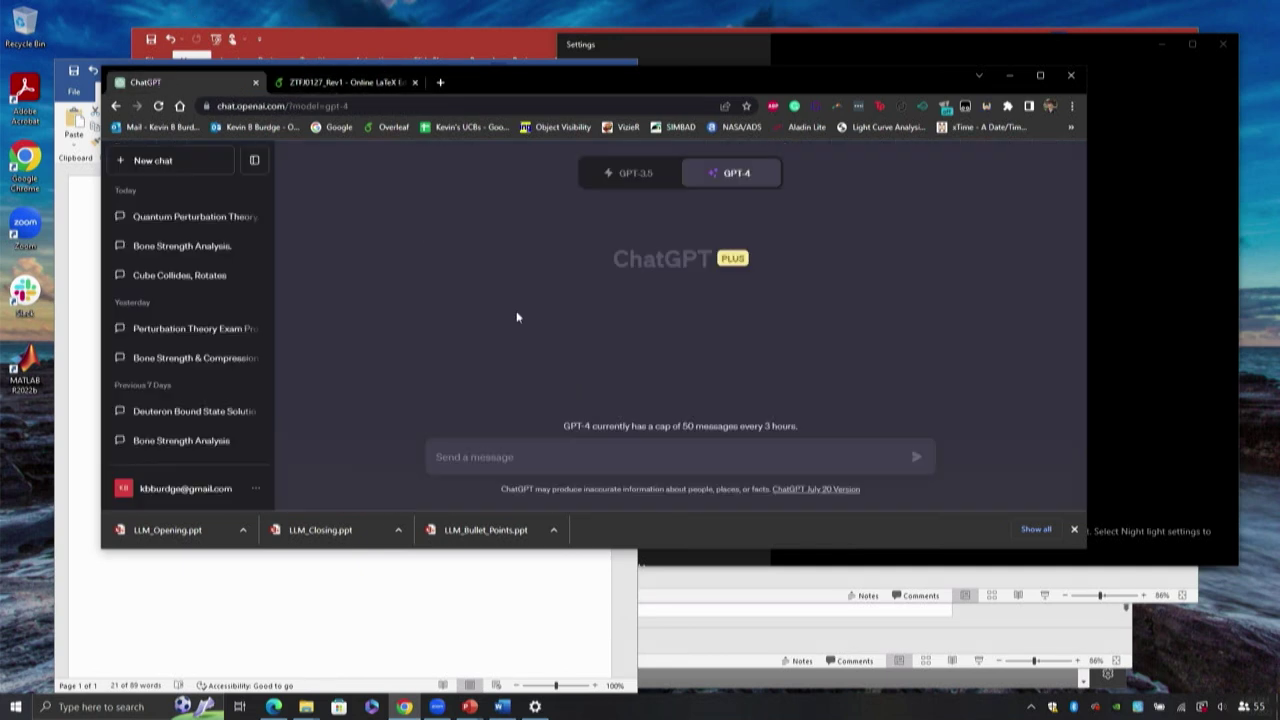
Send the pasted abstract prefixed with 'Can you find anything scientifically wrong in this?'
click(519, 452)
key(ctrl+v)
scroll(437, 394, up, 6)
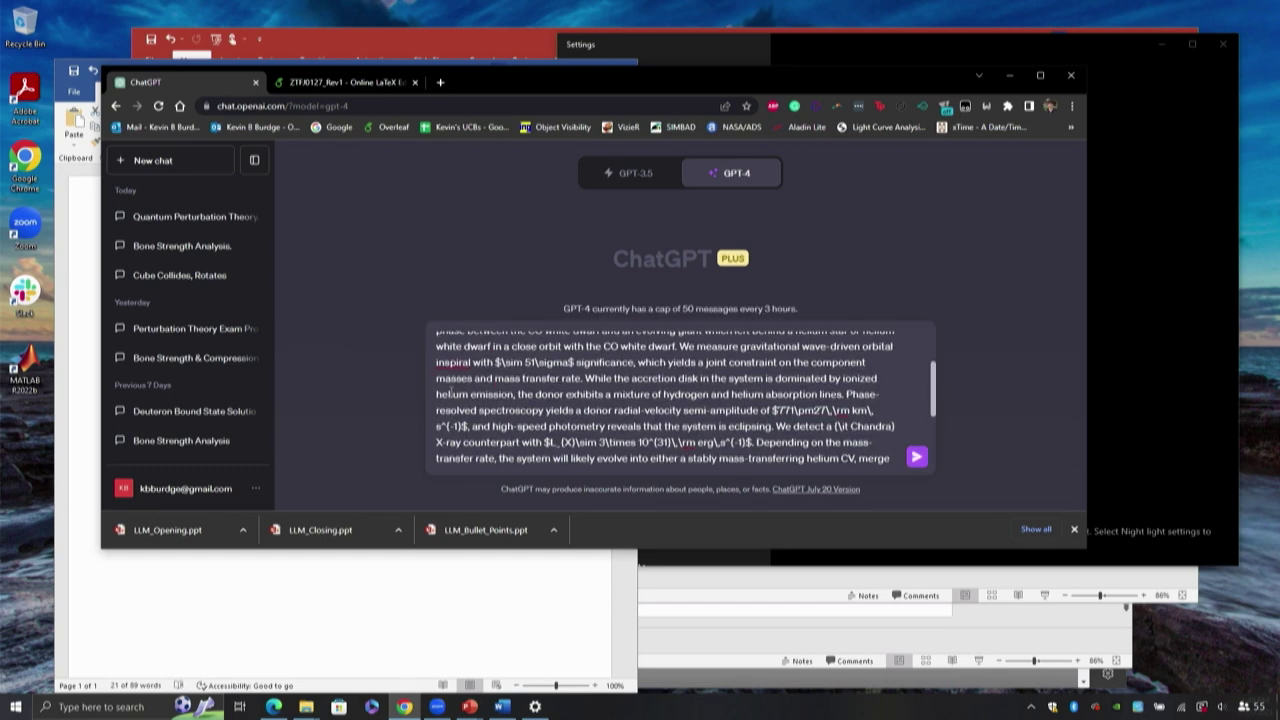
click(437, 339)
text(Can you find any)
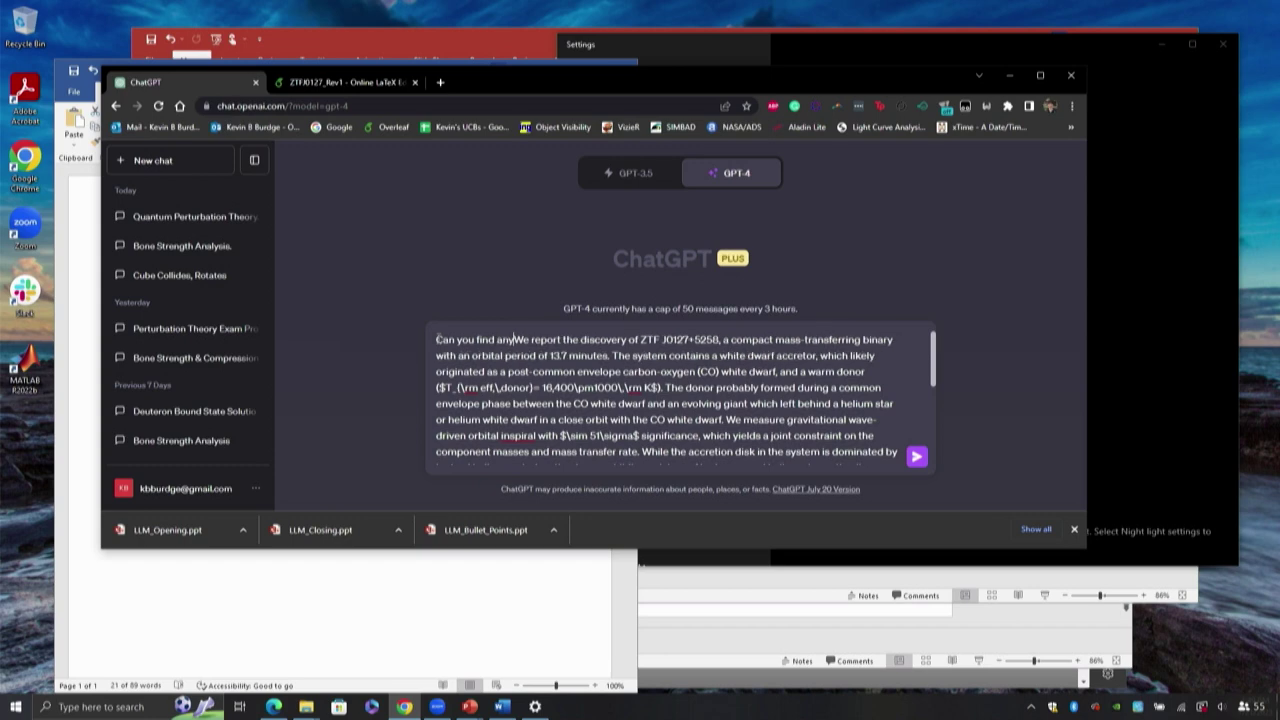
text(thing scienti)
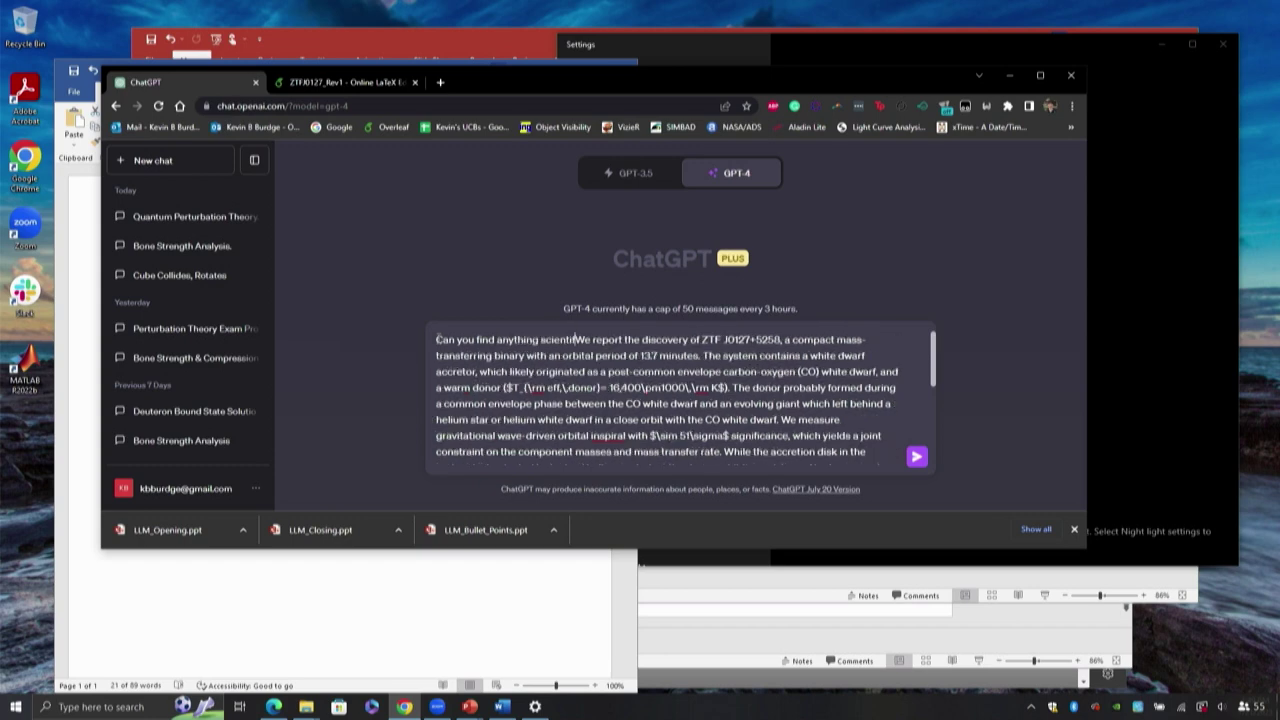
text(fically wrong in th)
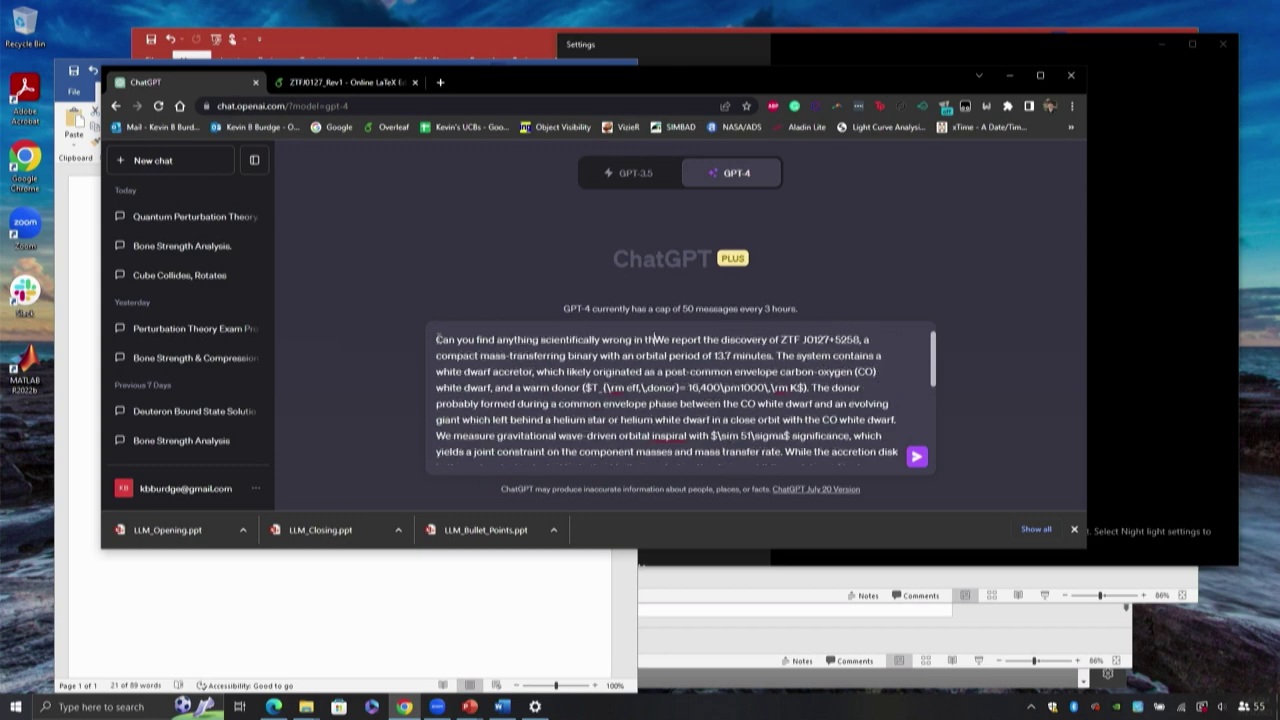
text(is?)
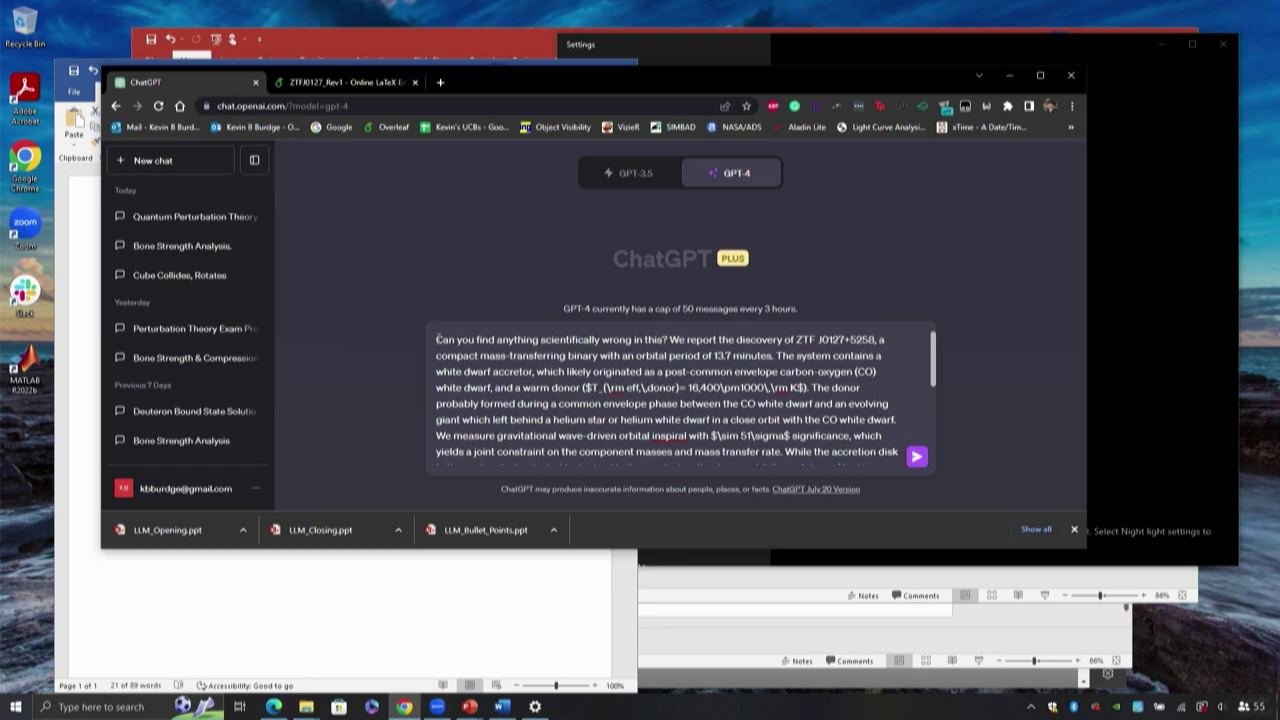
key(Return)
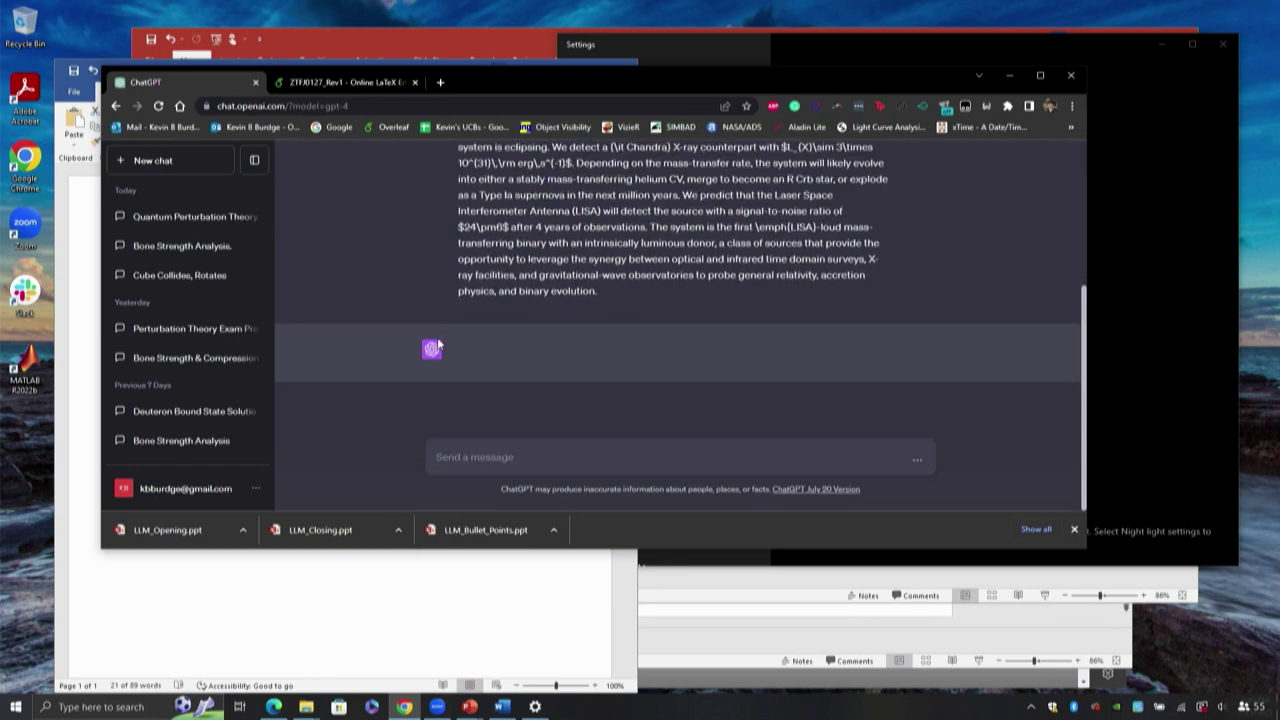
Read GPT-4's review to its no-inaccuracies conclusion, then paste the abstract into a new message
scroll(730, 283, down, 3)
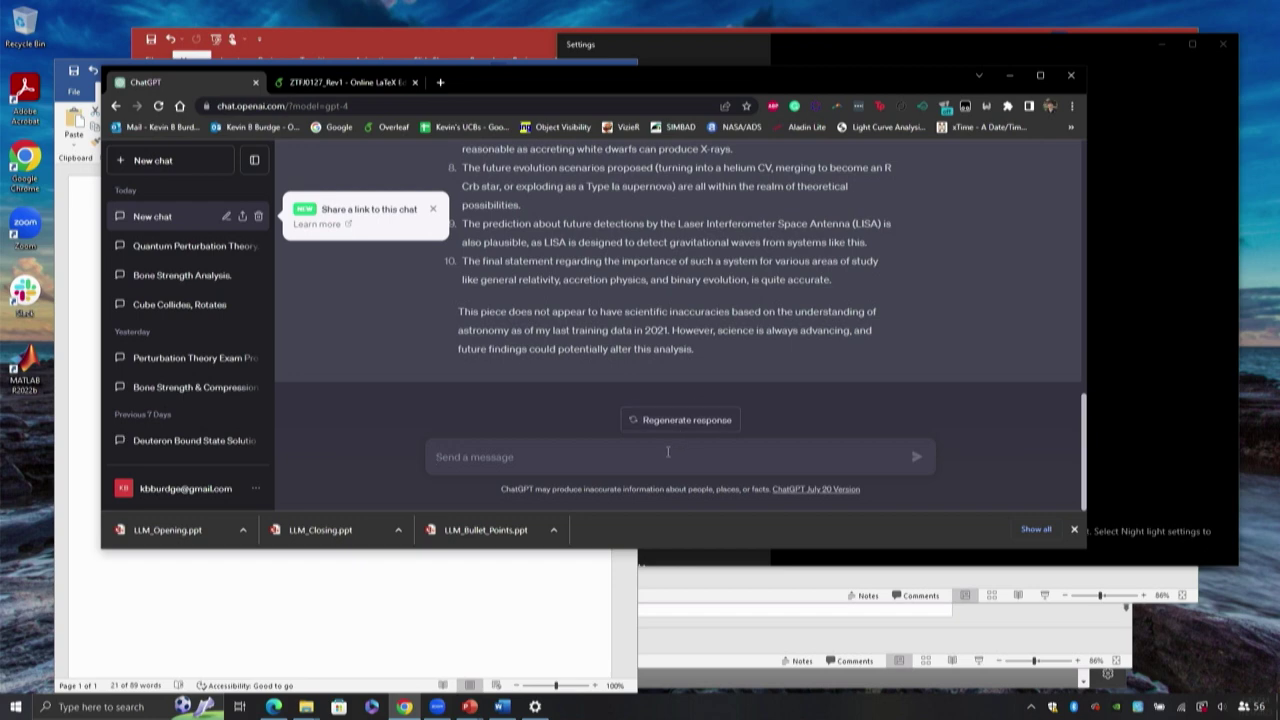
key(ctrl+v)
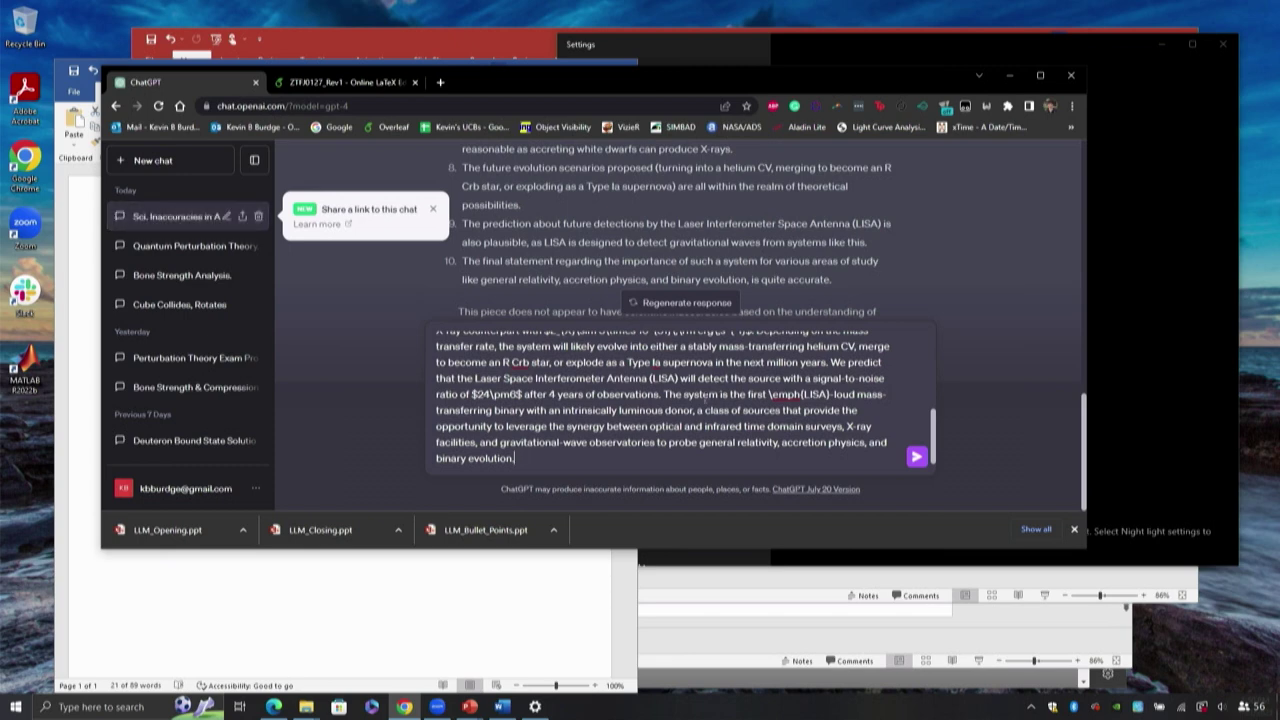
Add 'We find that the two white dwarfs are expanding to a longer orbital period' due to gravitational waves, and send
scroll(696, 399, up, 3)
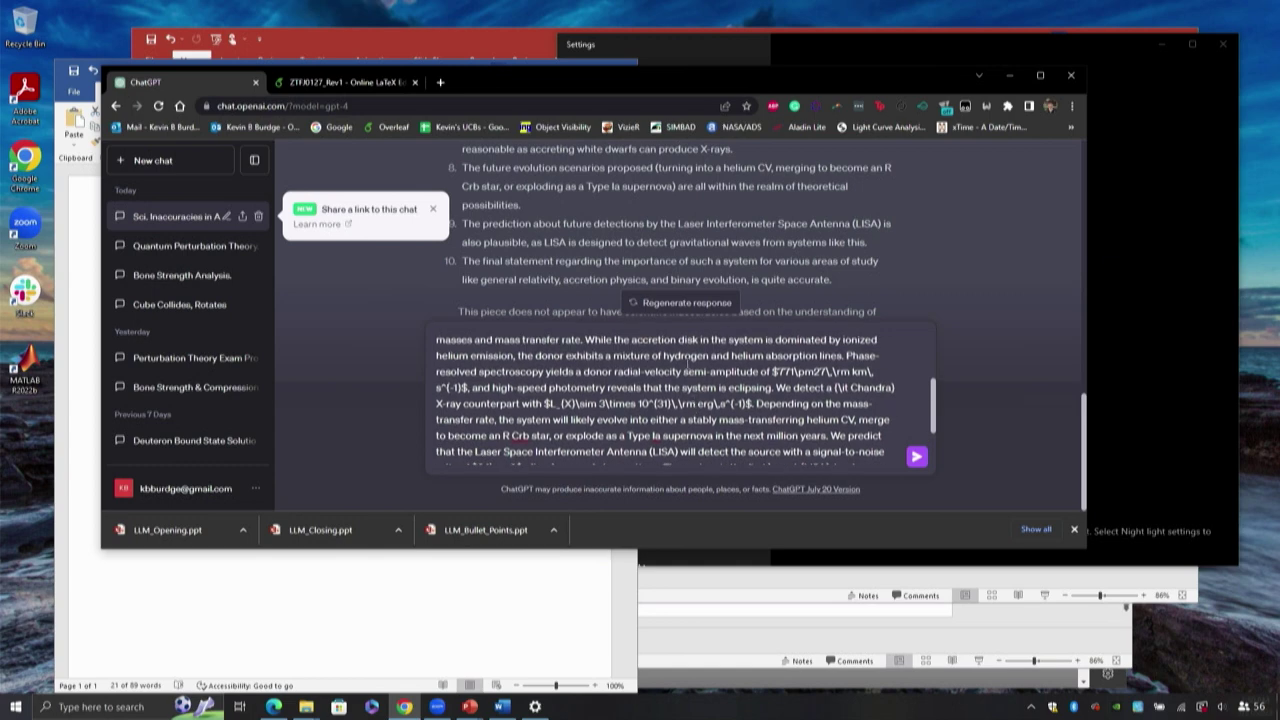
scroll(688, 364, up, 5)
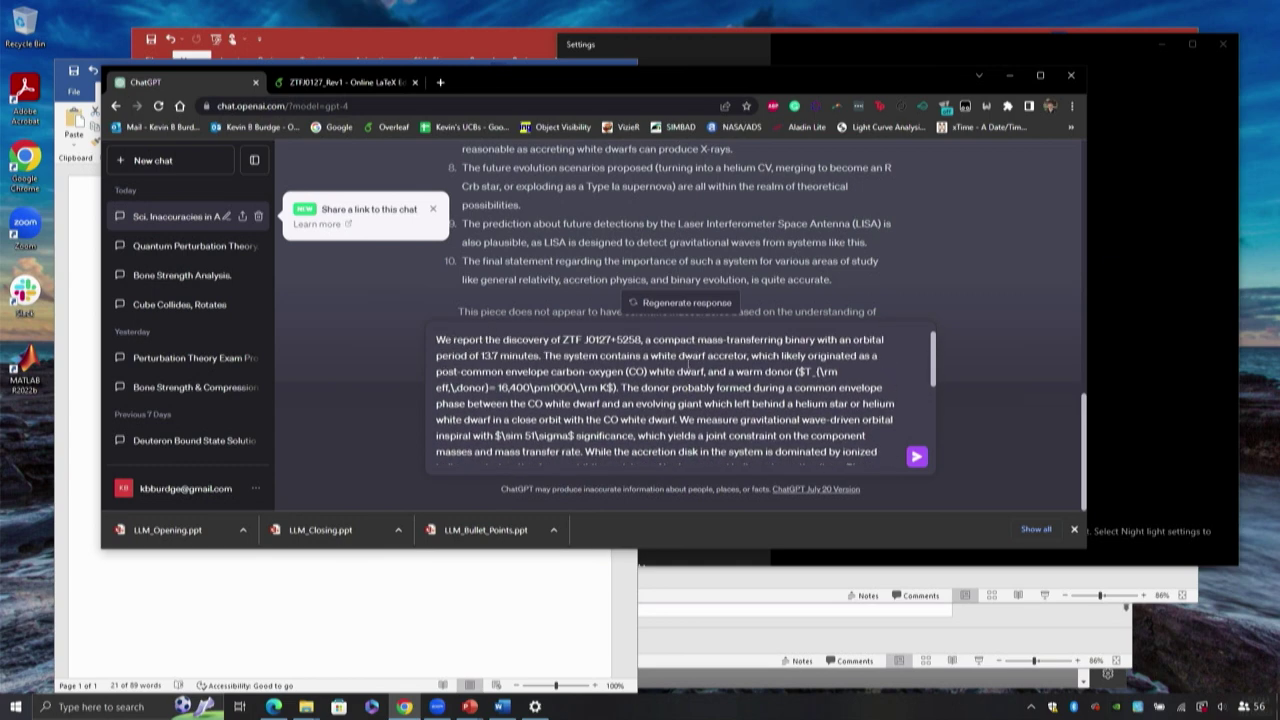
scroll(688, 358, down, 2)
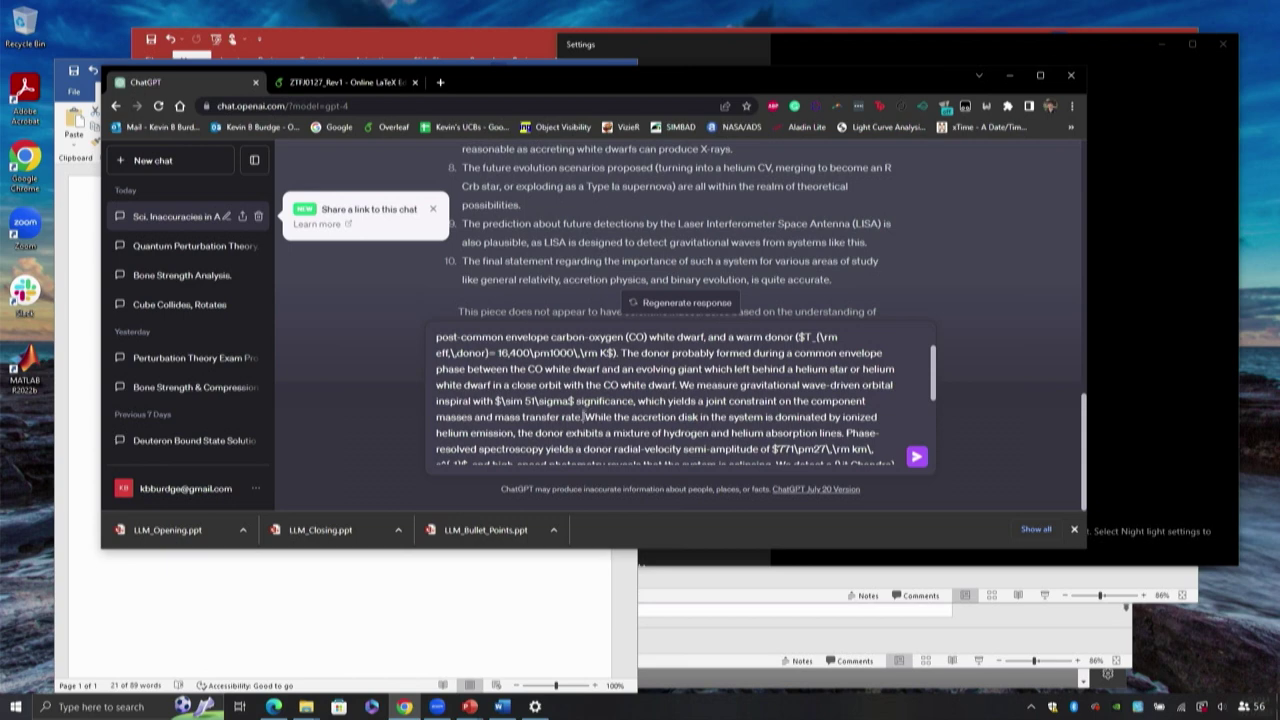
text(WE)
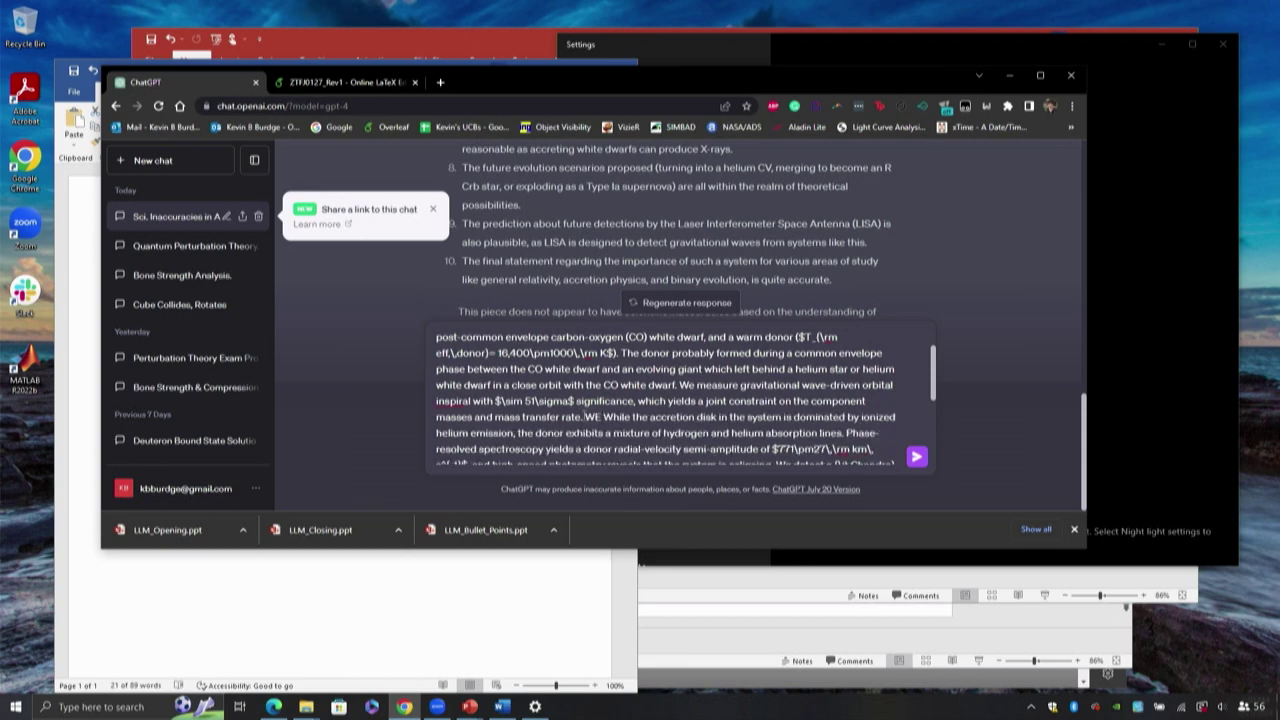
key(BackSpace)
key(BackSpace)
text(e find that the )
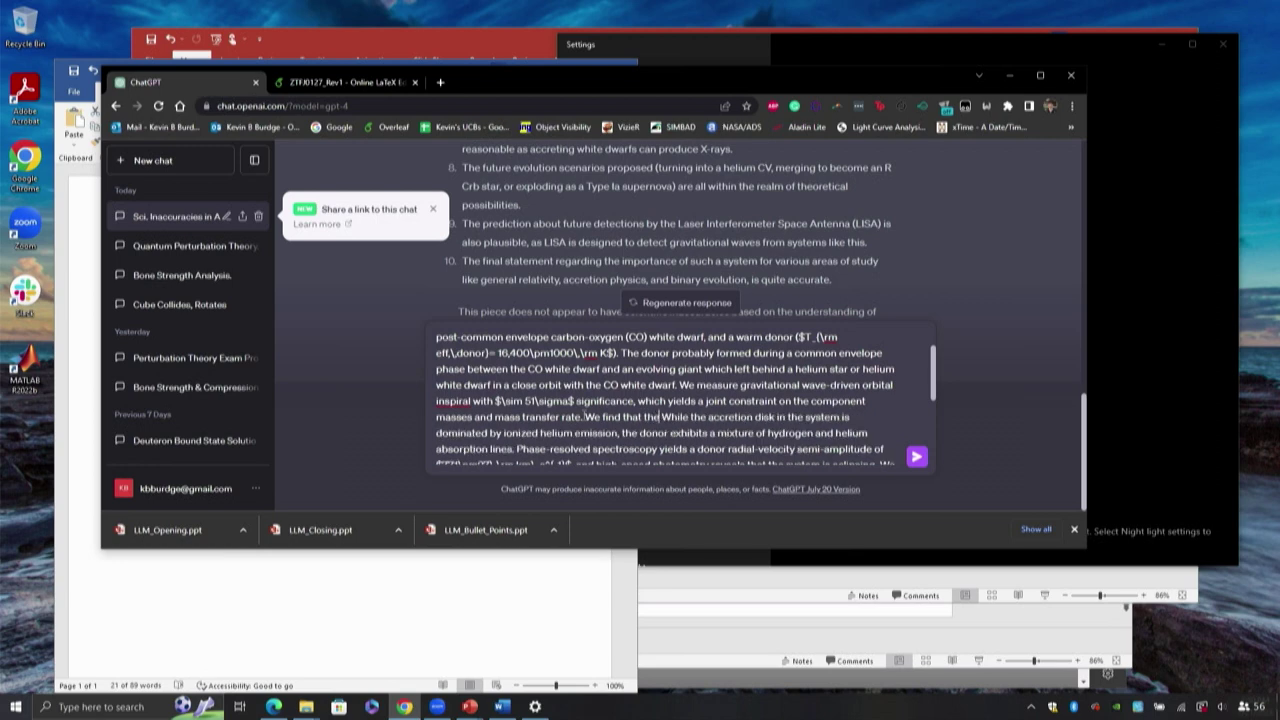
text(two white dwar)
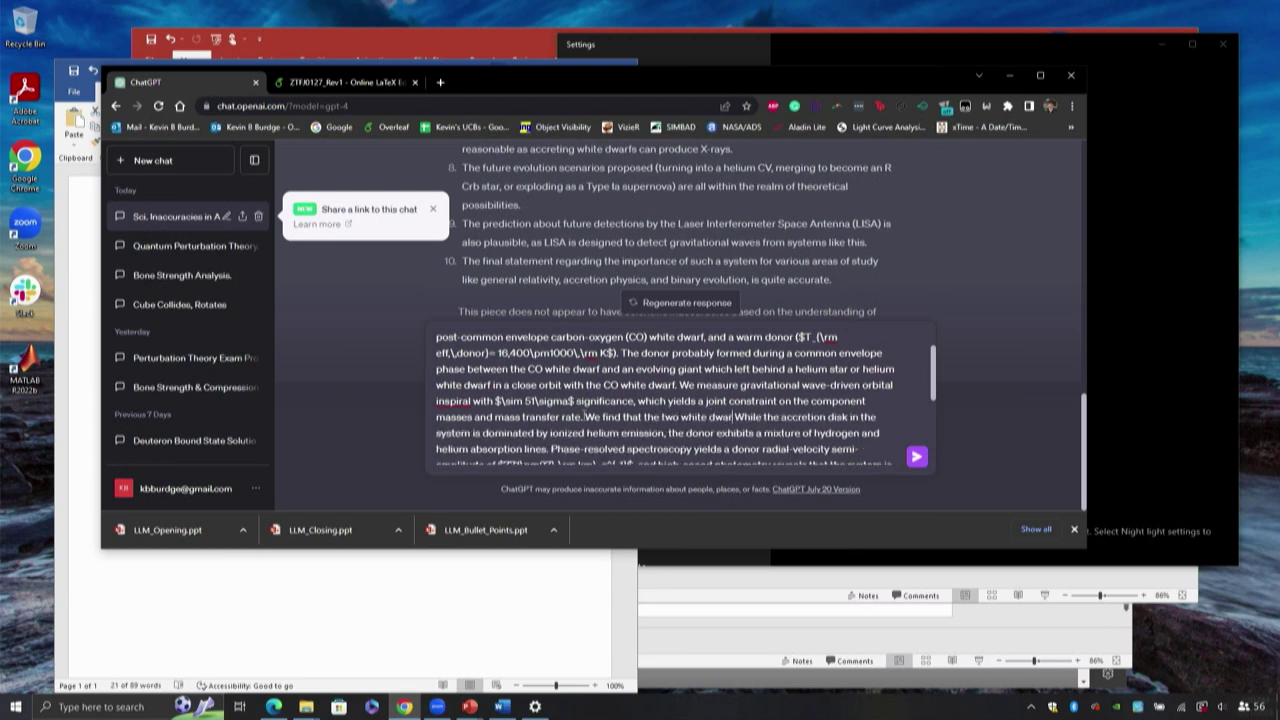
text(fs are expanding to)
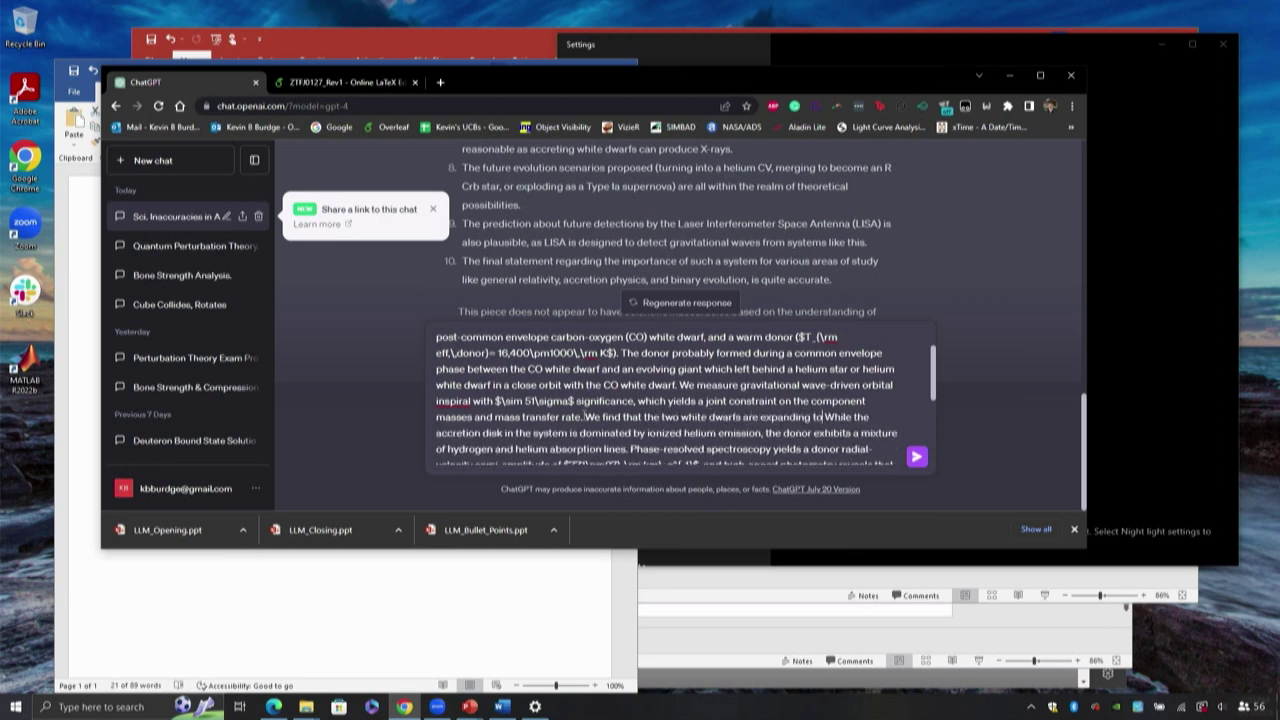
text( a longer orbit)
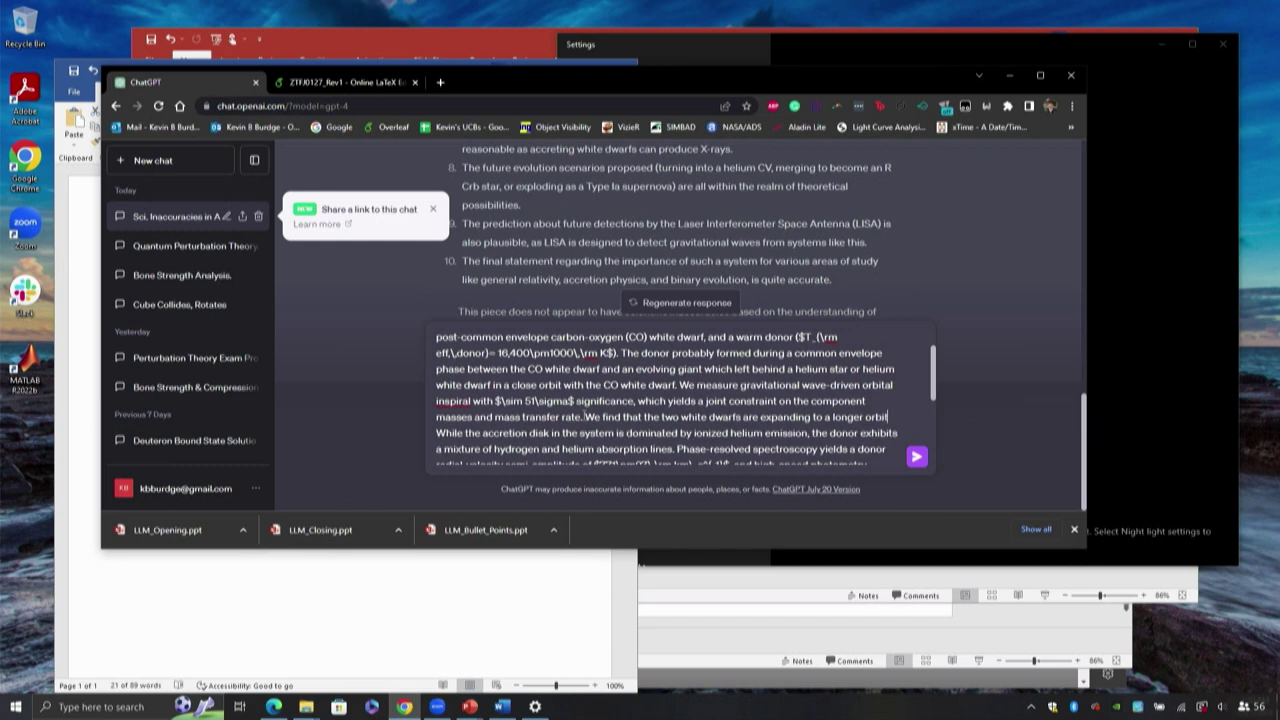
text(al period due to the While the accretion disk in the system is dominated by ionized helium emission,)
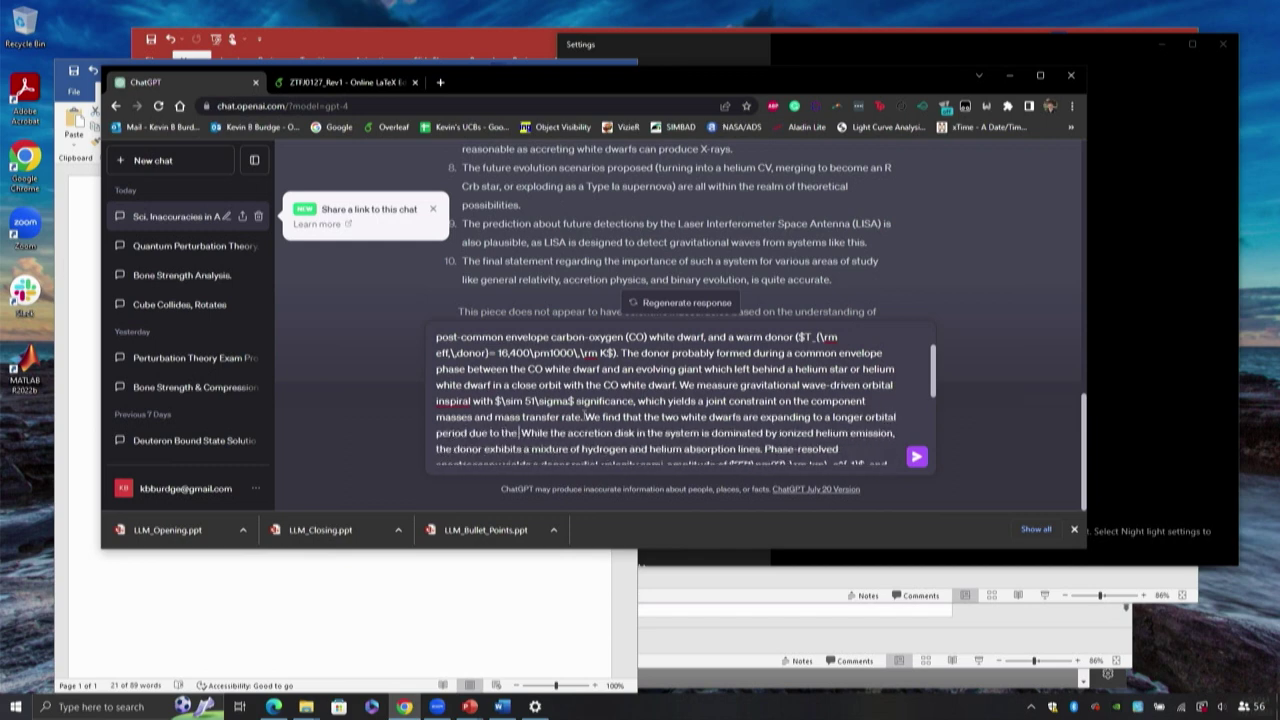
text(emission of gra)
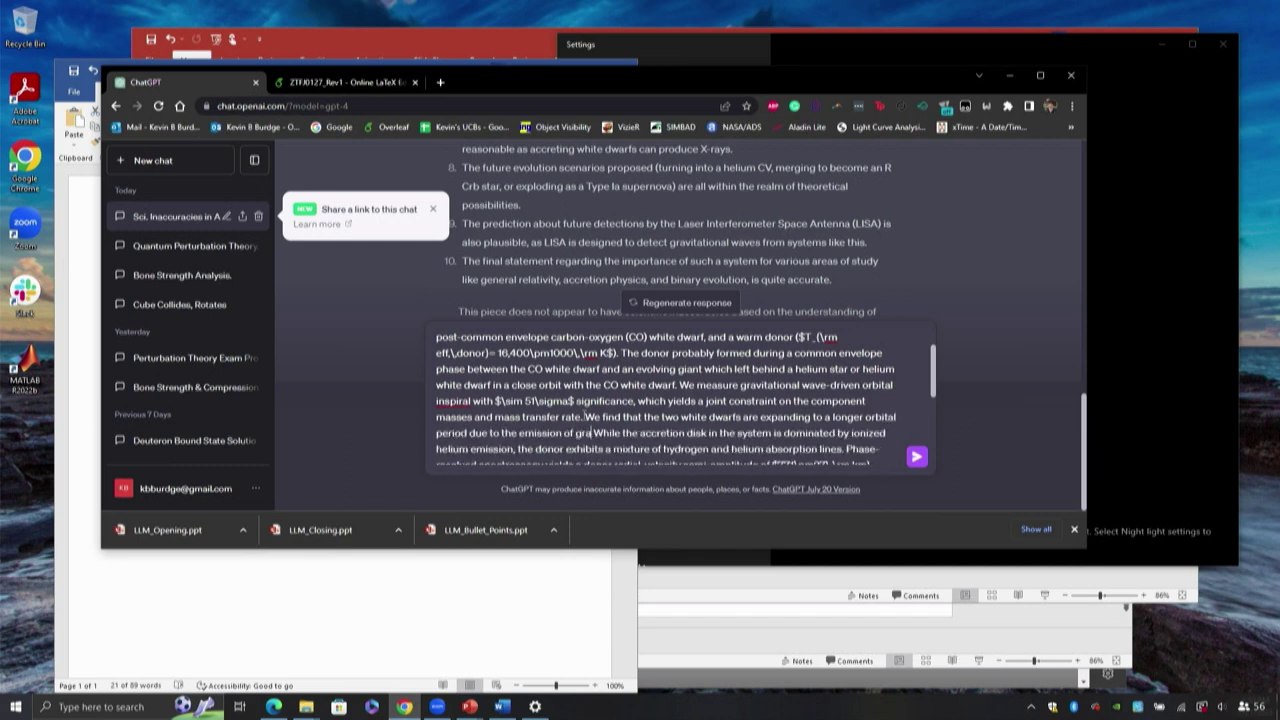
text(vitational awav)
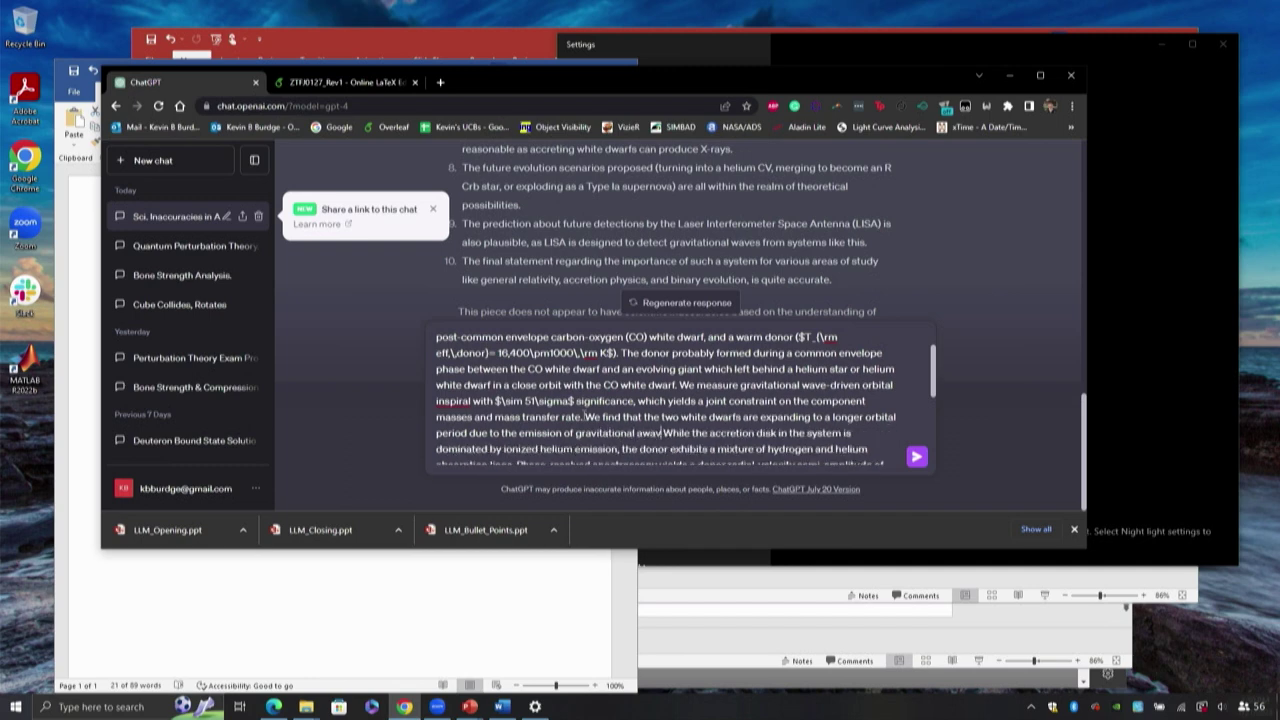
key(BackSpace)
key(BackSpace)
key(BackSpace)
key(BackSpace)
text(wave)
key(BackSpace)
text(s.)
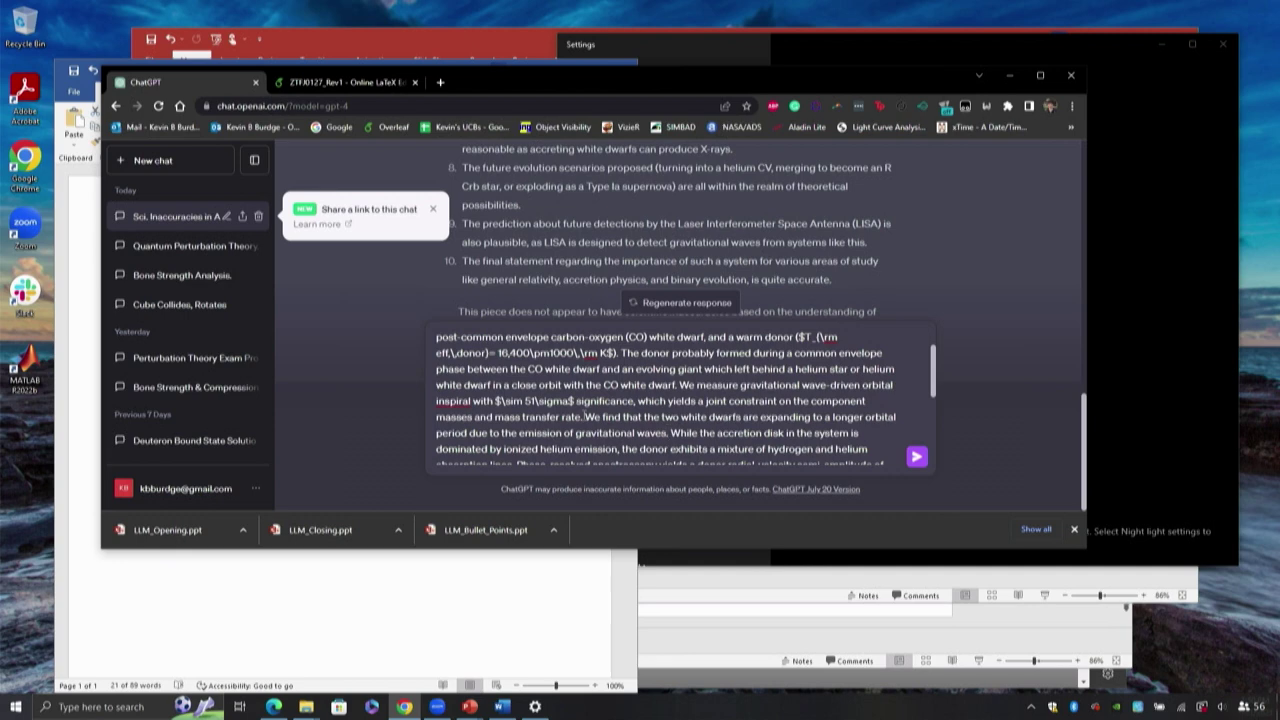
key(Return)
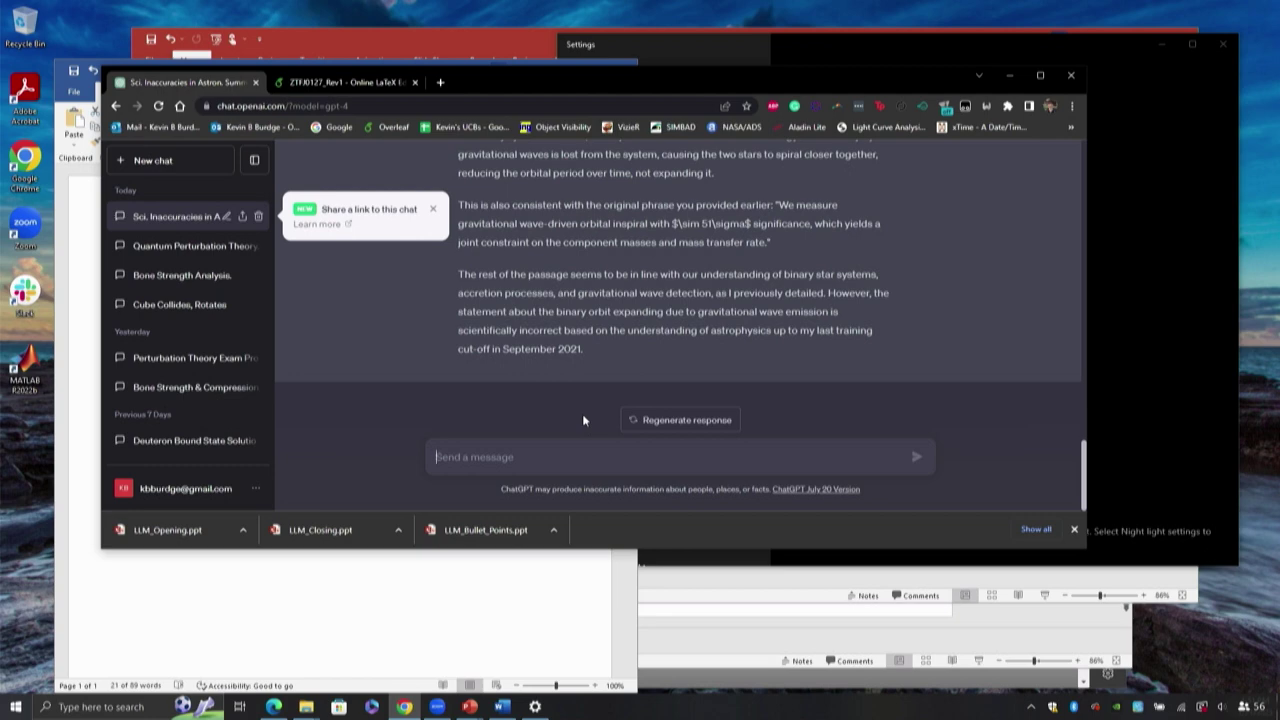
Ask GPT-4 in a new chat for an overview of MIT physics research areas for a website
click(186, 162)
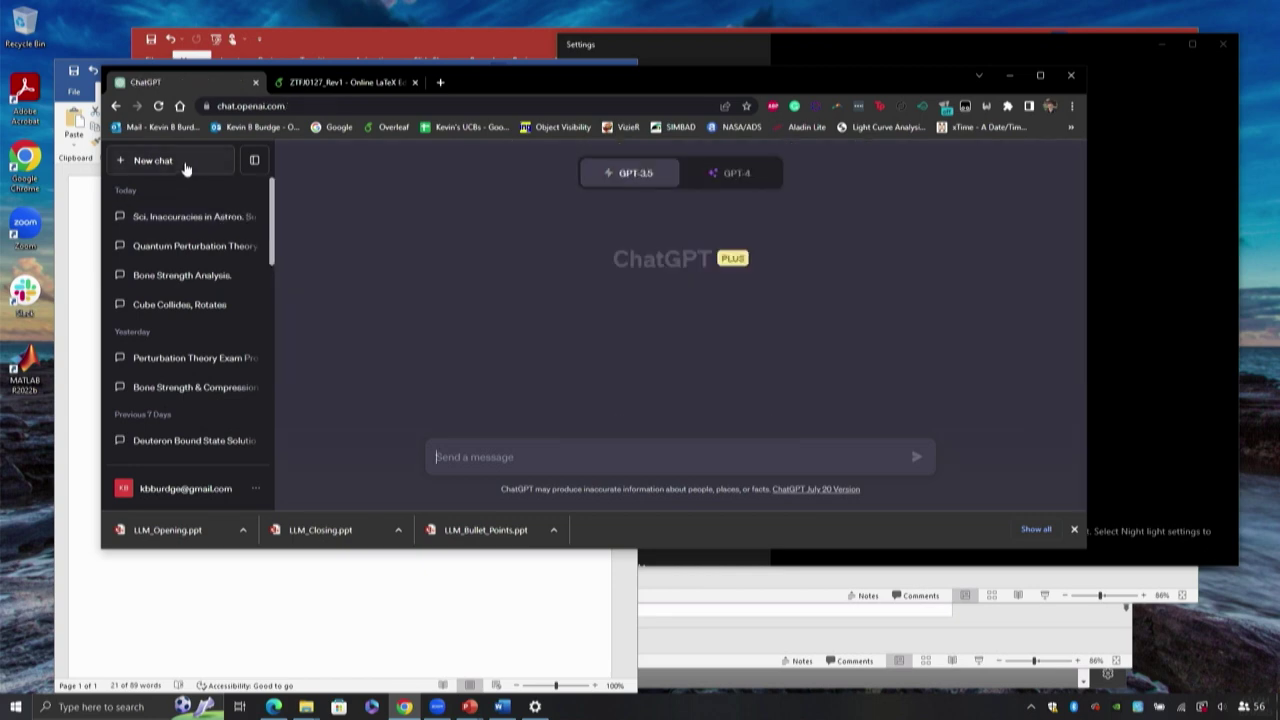
click(763, 185)
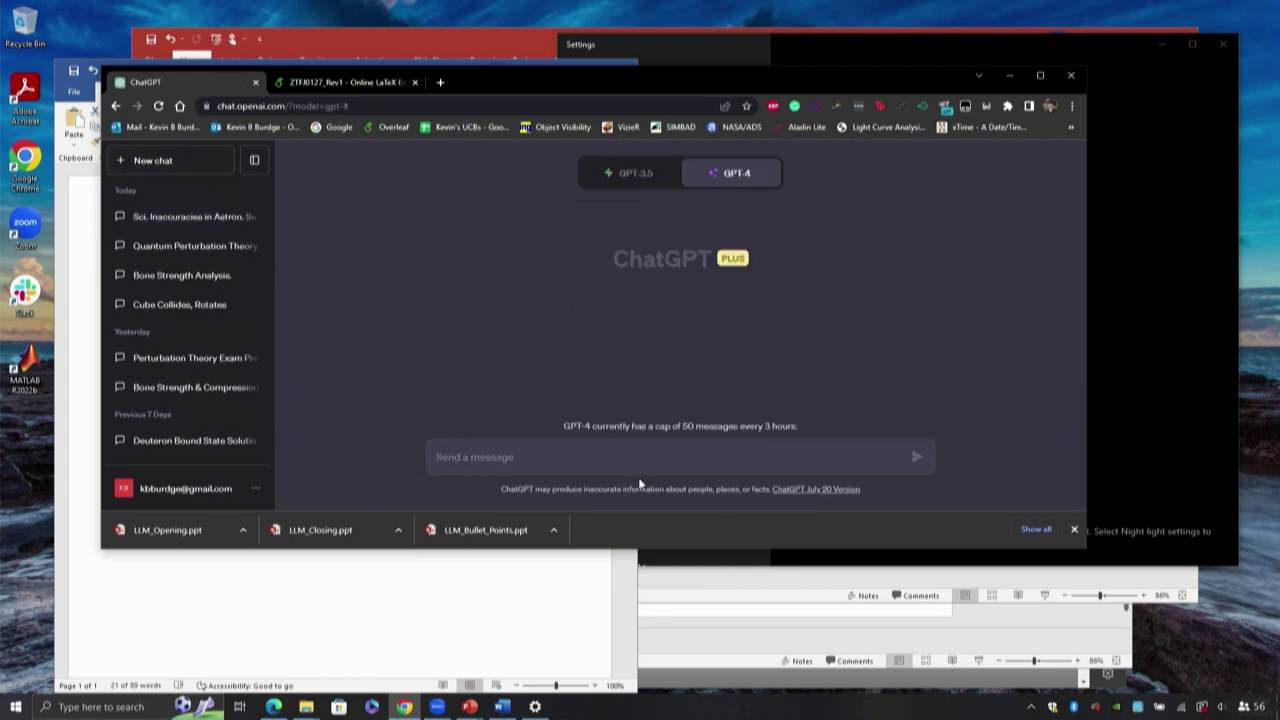
text(Could yo)
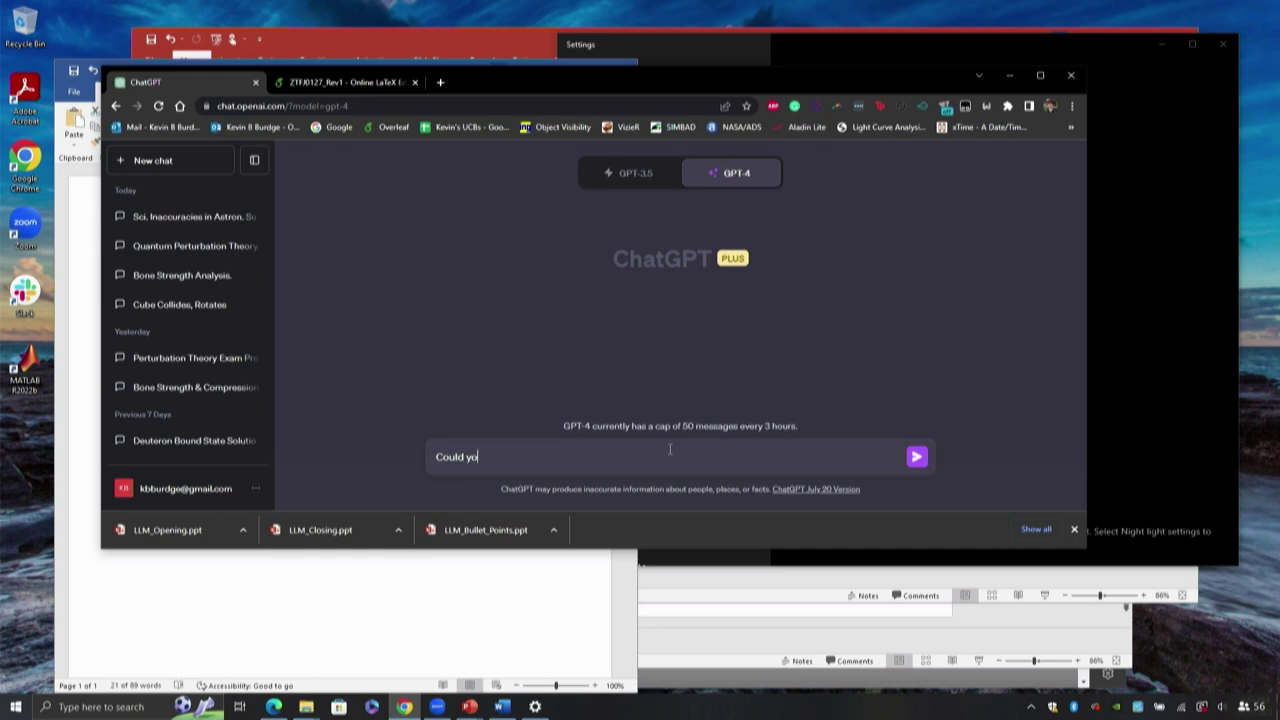
text(u give an overview of different areas of re)
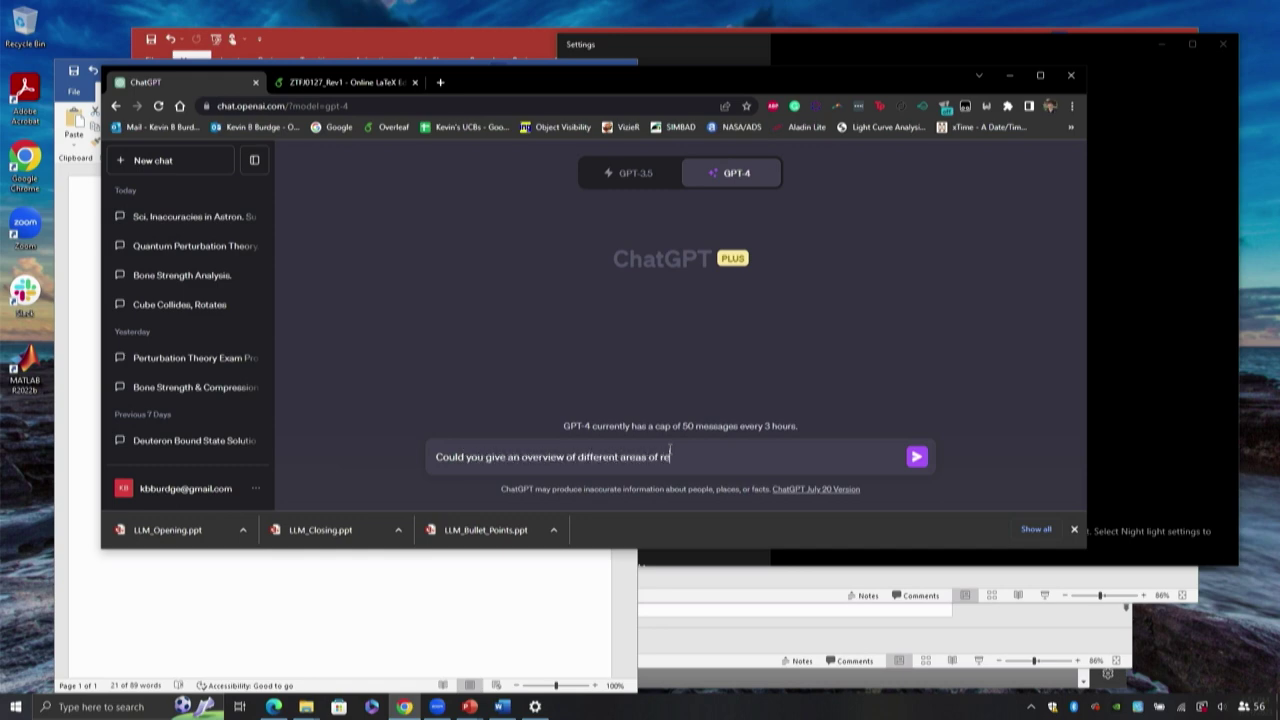
text(search that happen in MIT physics for a website)
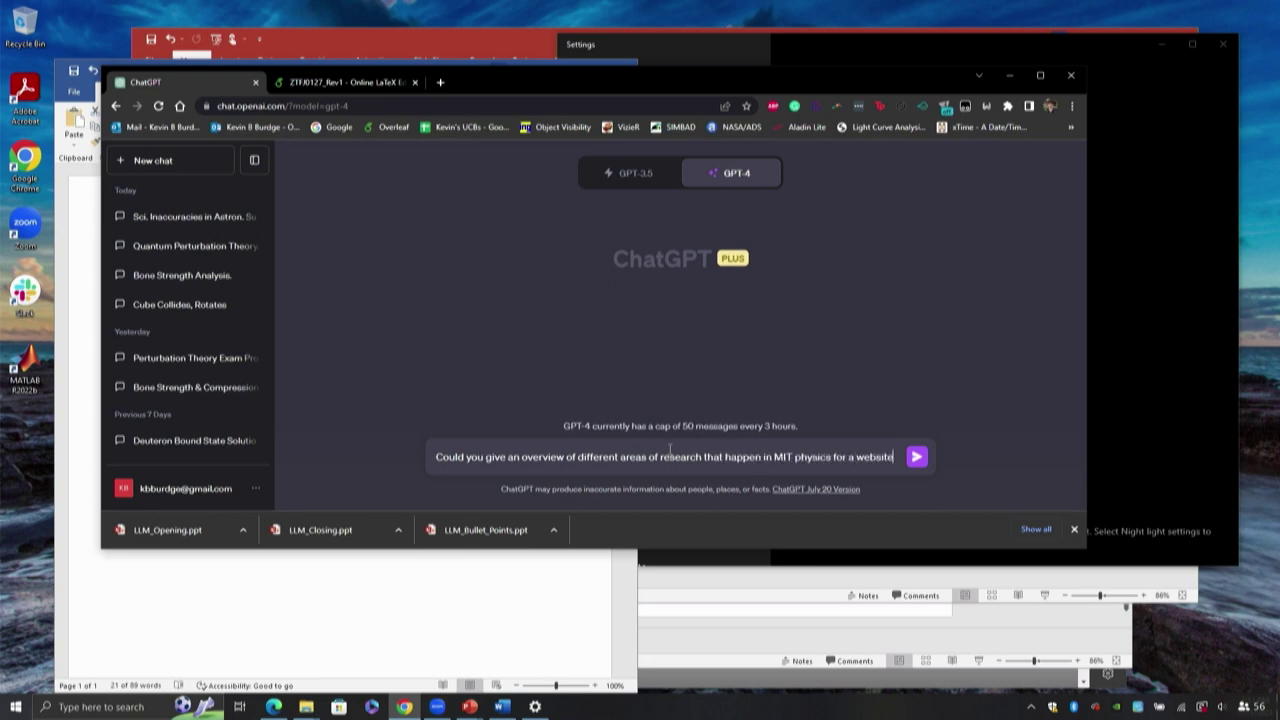
key(Return)
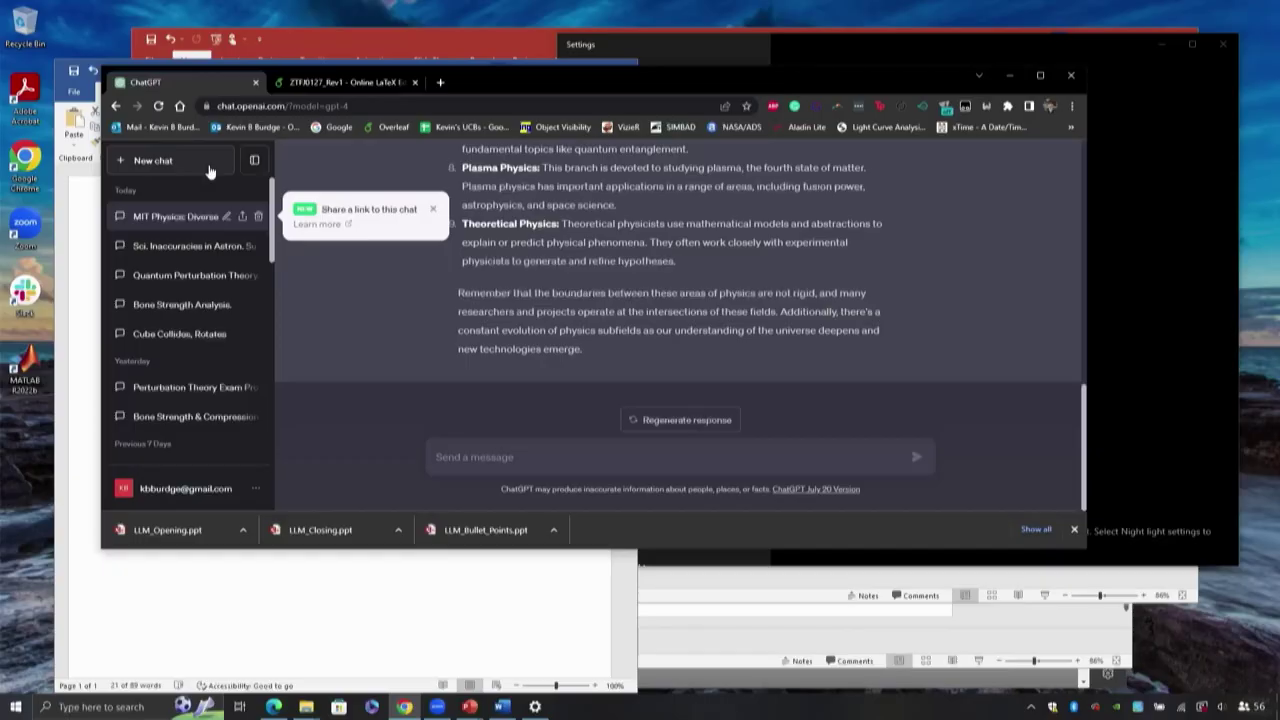
Once the MIT physics overview is complete, start a fresh chat
click(209, 165)
Switch the new chat to GPT-4 and send the request for a Python script plotting mass1 versus mass2 for a given chirp mass
click(736, 173)
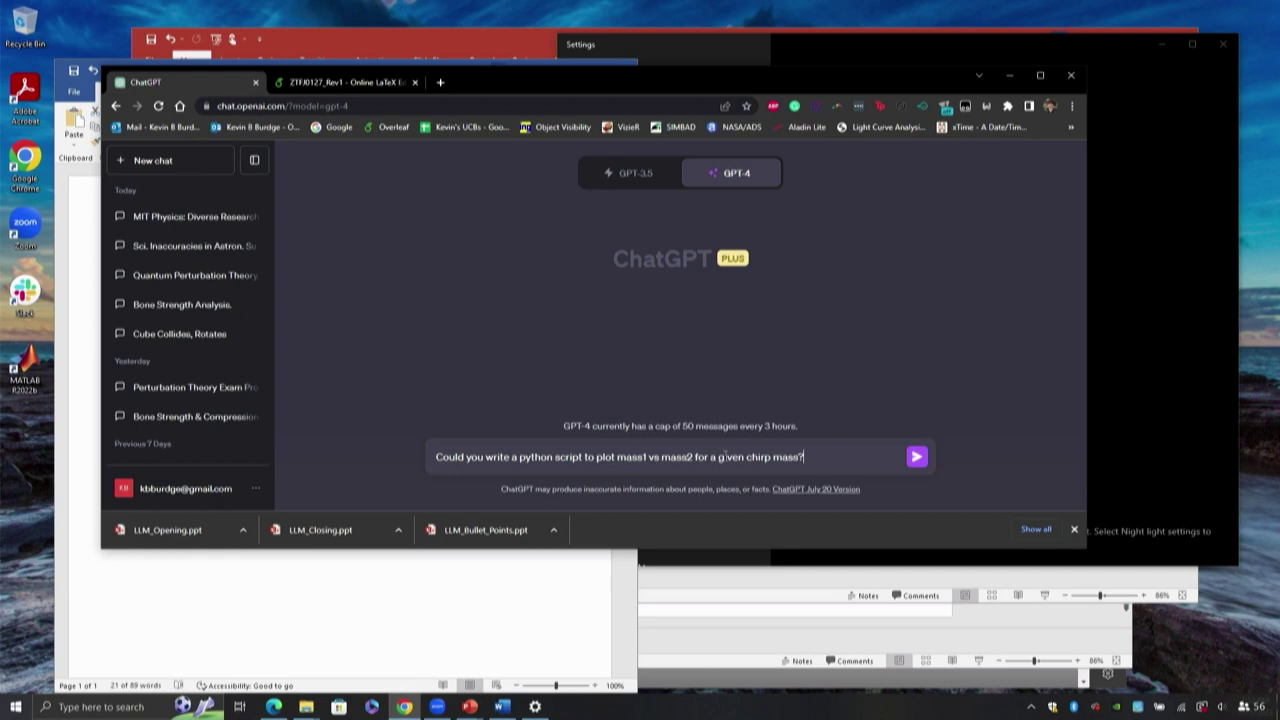
key(Return)
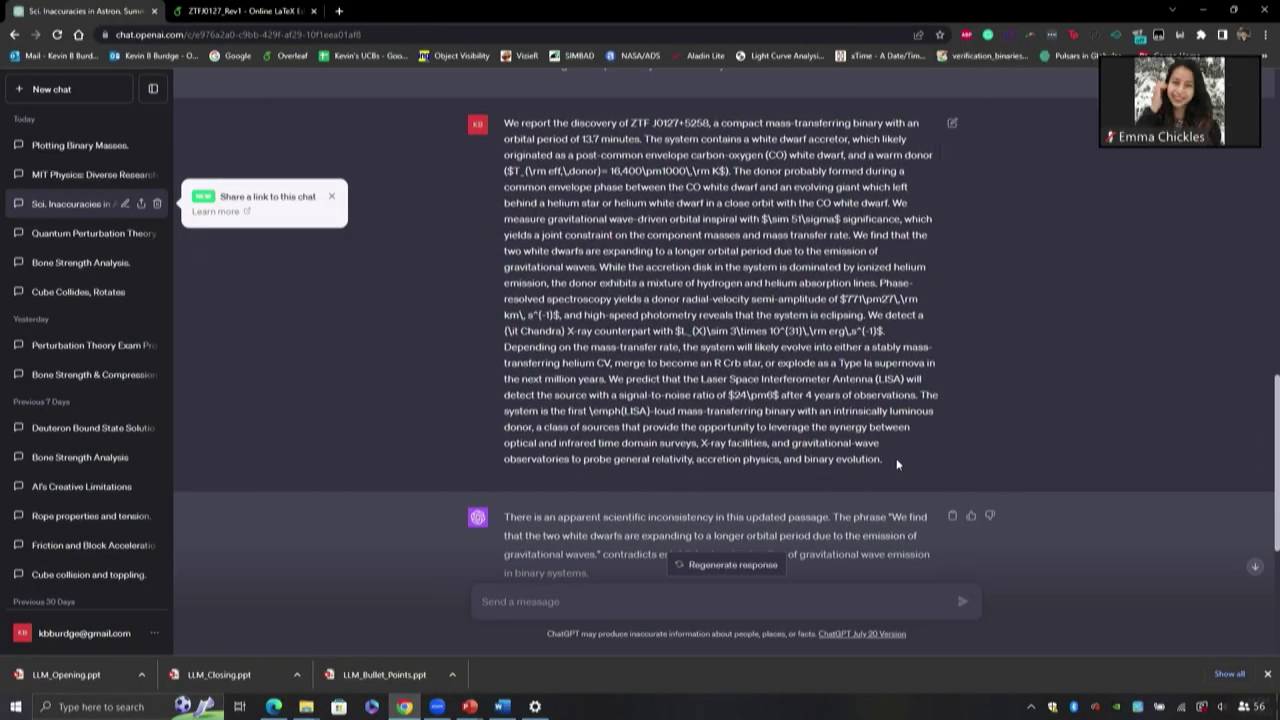
Copy the altered white-dwarf abstract and start a new GPT-4 chat
drag(896, 458, 486, 348)
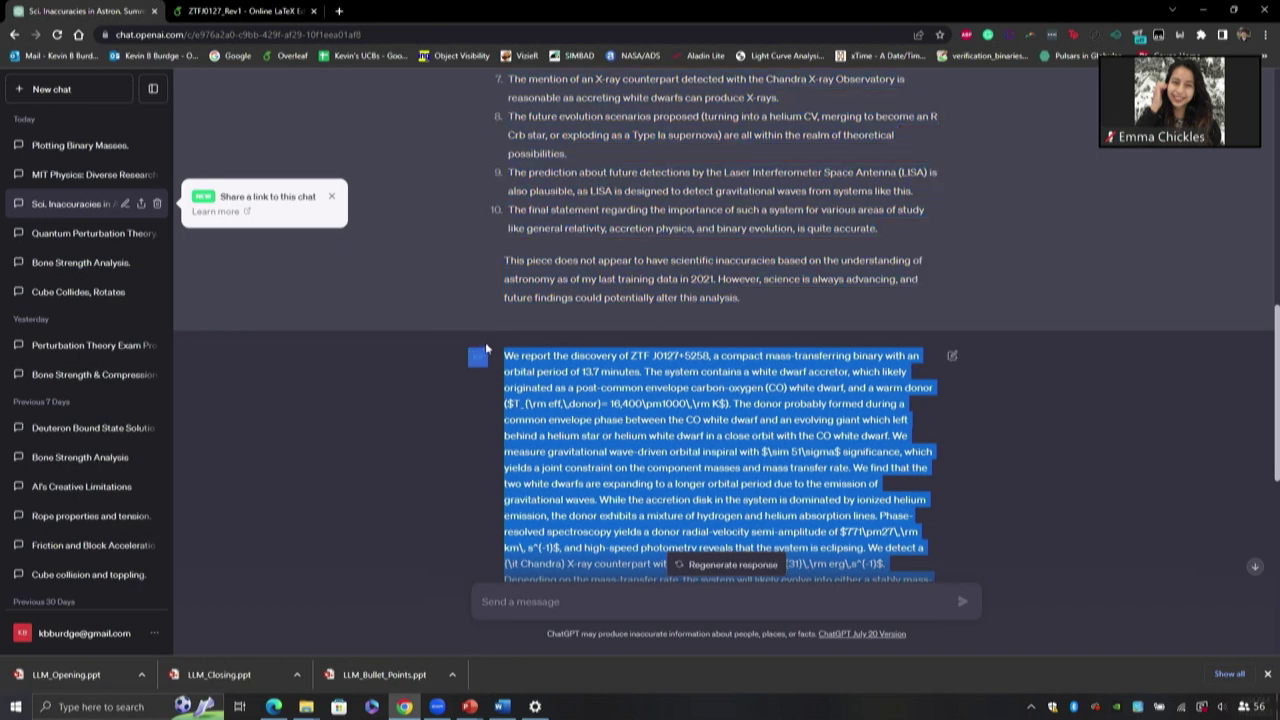
click(45, 89)
click(799, 101)
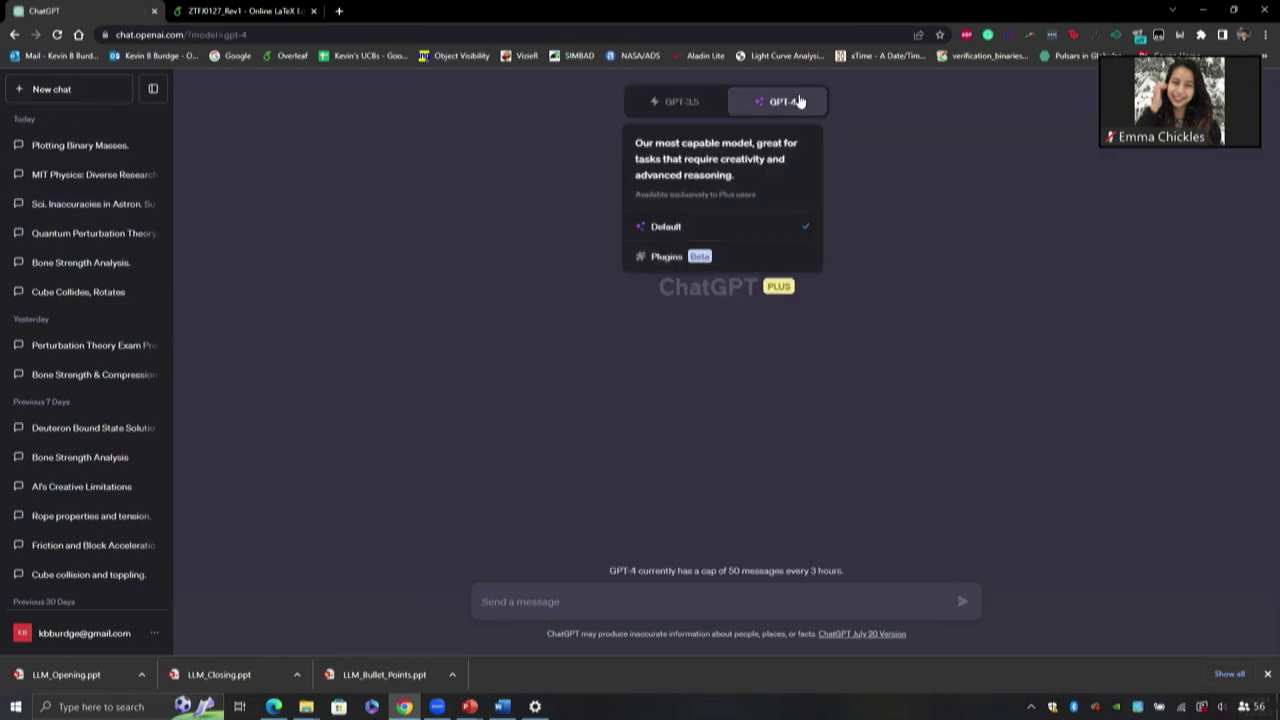
Send the pasted abstract prefixed with 'Could you summarize this:'
key(ctrl+v)
scroll(652, 525, up, 5)
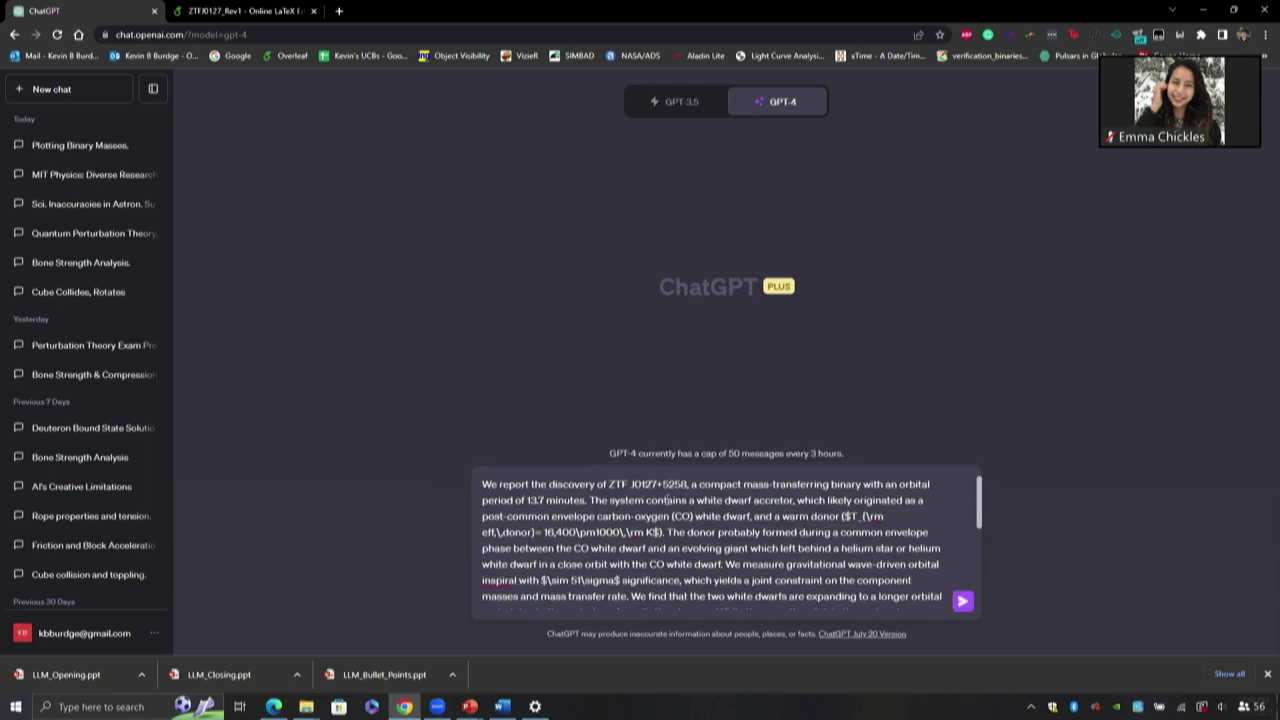
text(Could you summar)
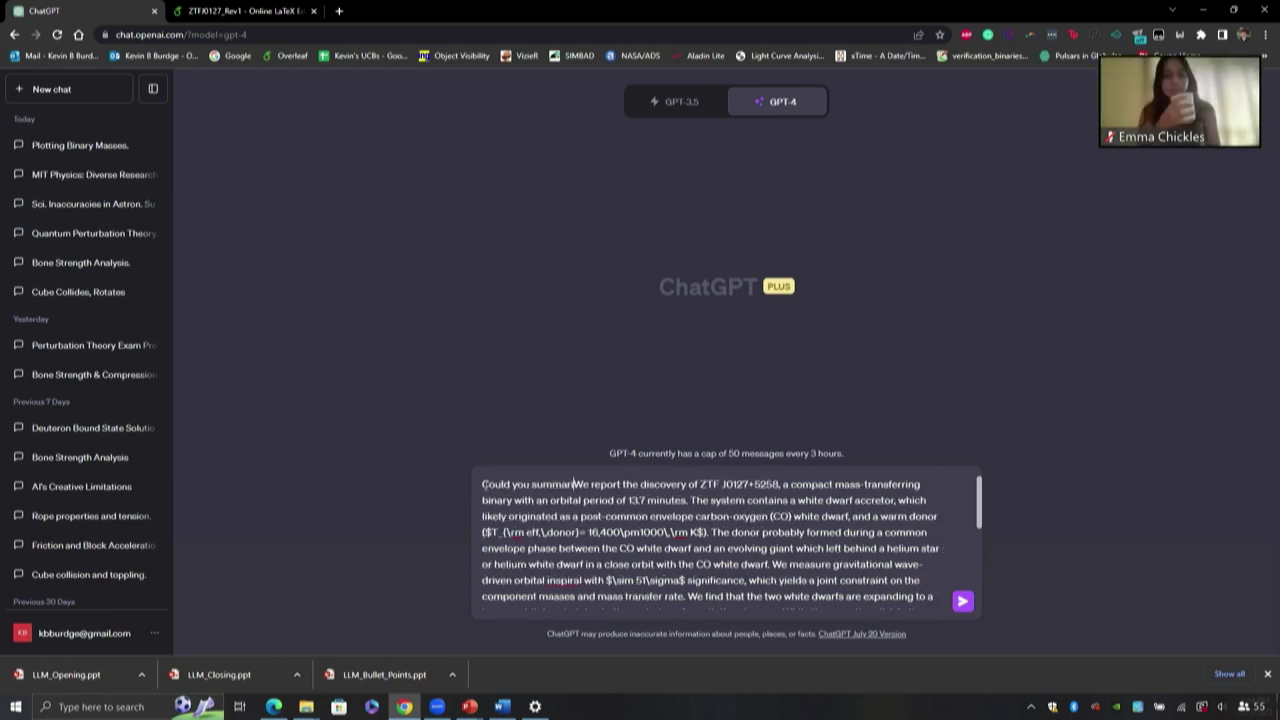
text(ize this:)
key(Return)
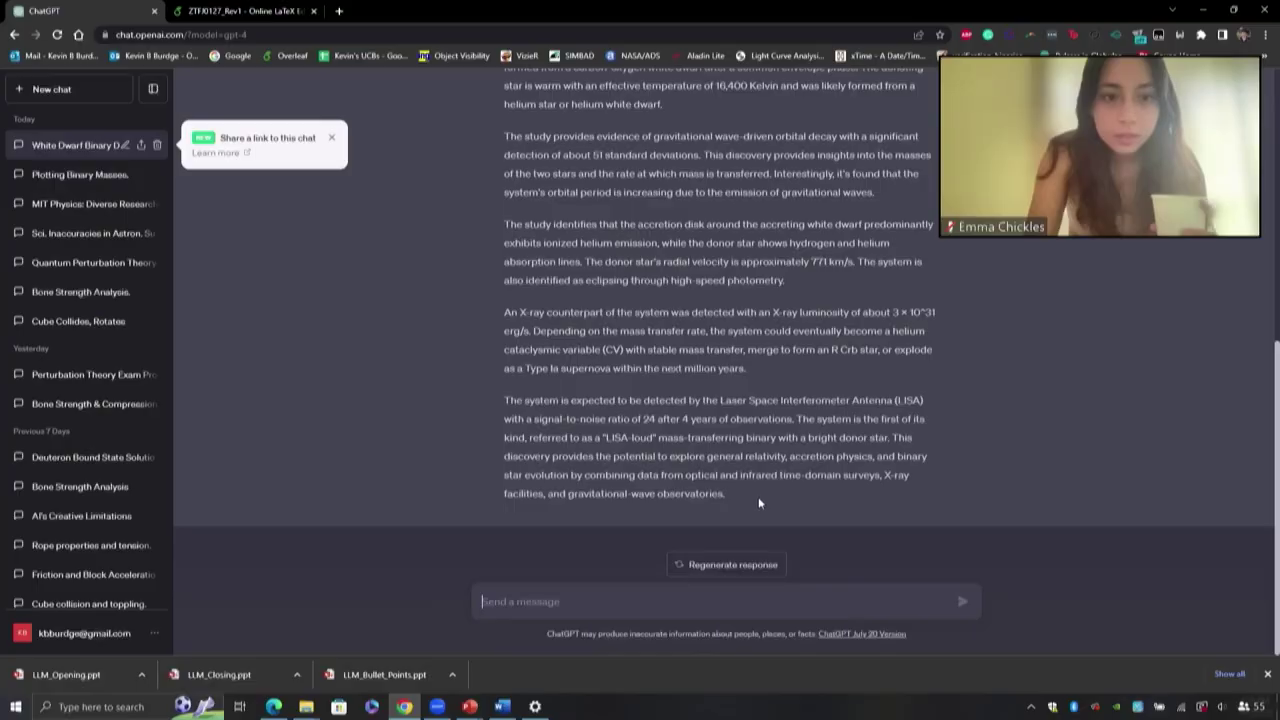
Scroll up through GPT-4's finished summary of the ZTF J0127+5258 abstract
scroll(784, 356, up, 2)
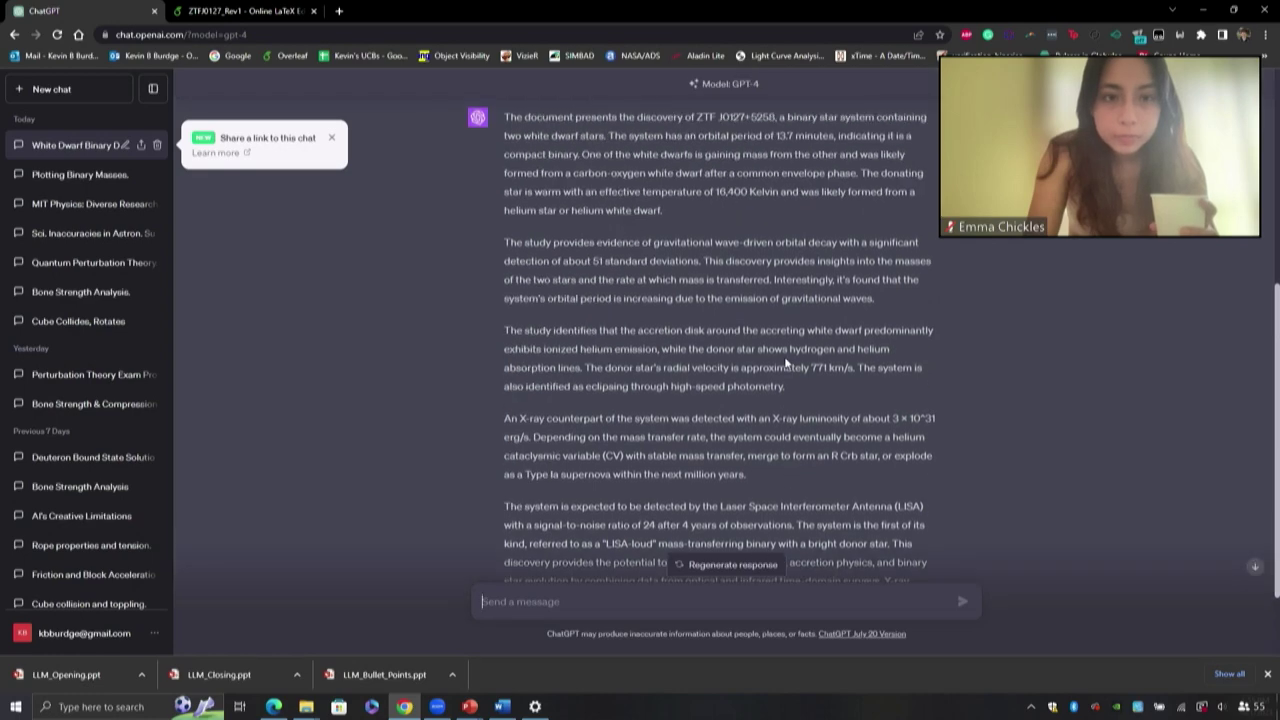